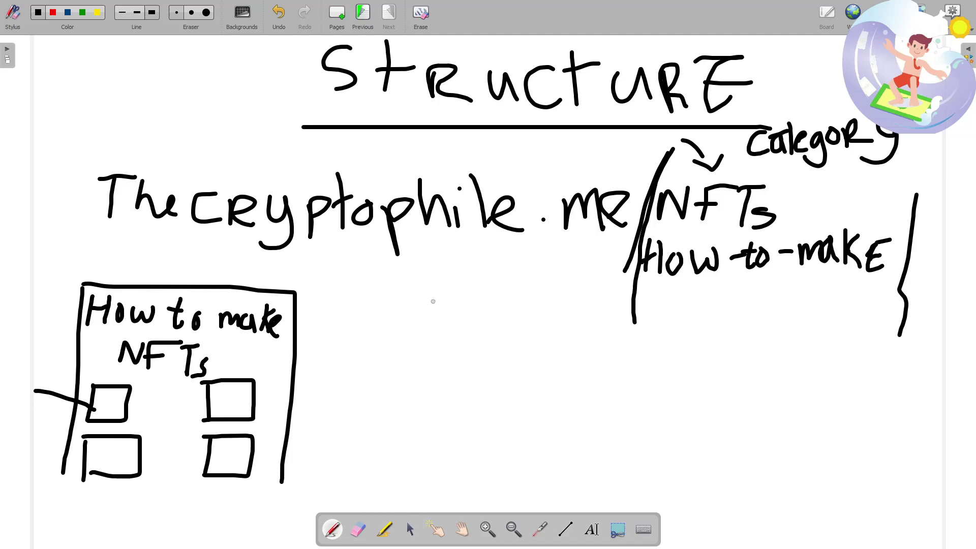
Handwrite a word starting with S on the whiteboard, below the Thecryptophile.me address.
mouse_move(429, 301)
left_mouse_down()
mouse_move(402, 318)
mouse_move(397, 339)
left_mouse_up()
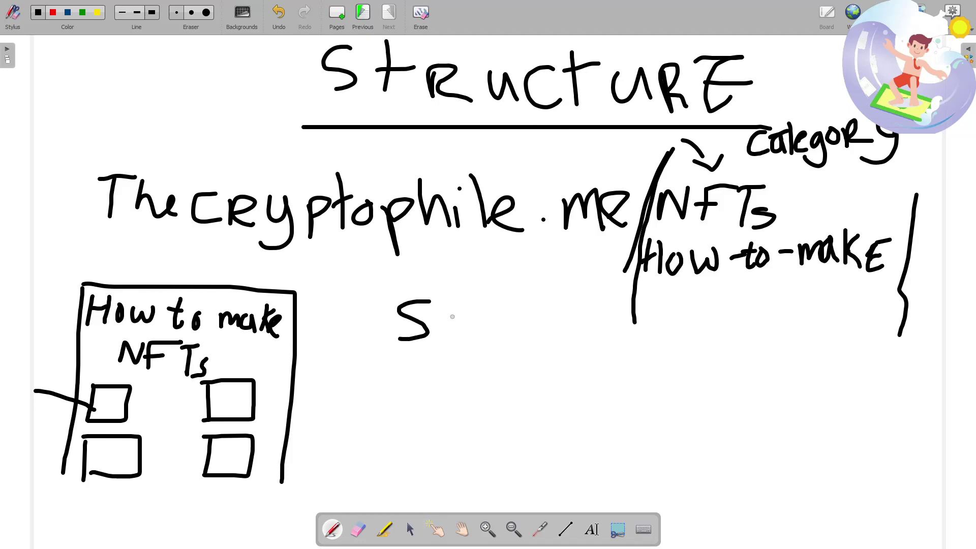
left_click_drag(453, 317, 492, 315)
mouse_move(526, 283)
left_mouse_down()
mouse_move(497, 304)
mouse_move(526, 325)
mouse_move(493, 333)
left_mouse_up()
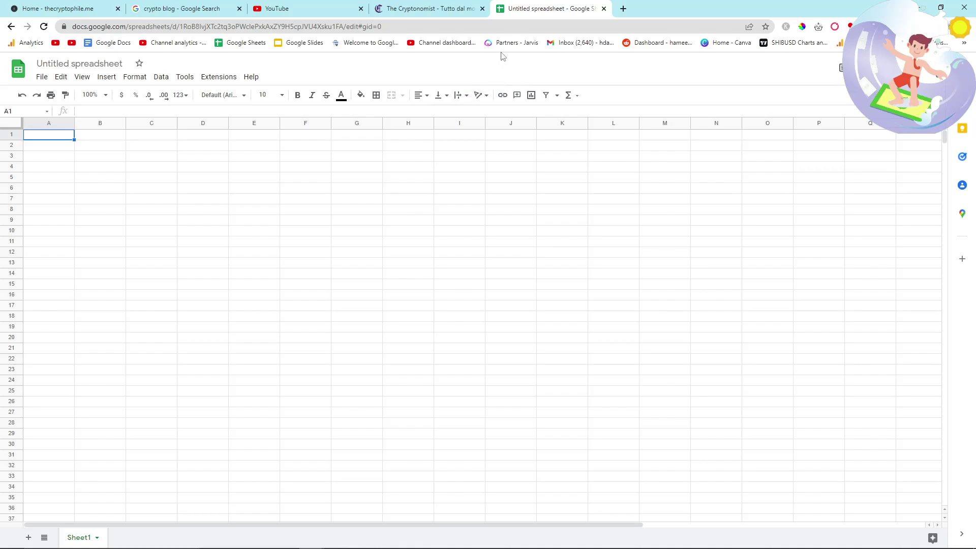
Check the topic categories on The Cryptonomist site and list BLOCKCHAIN and DEFI in cells A1 and A2 of the spreadsheet.
left_click(424, 8)
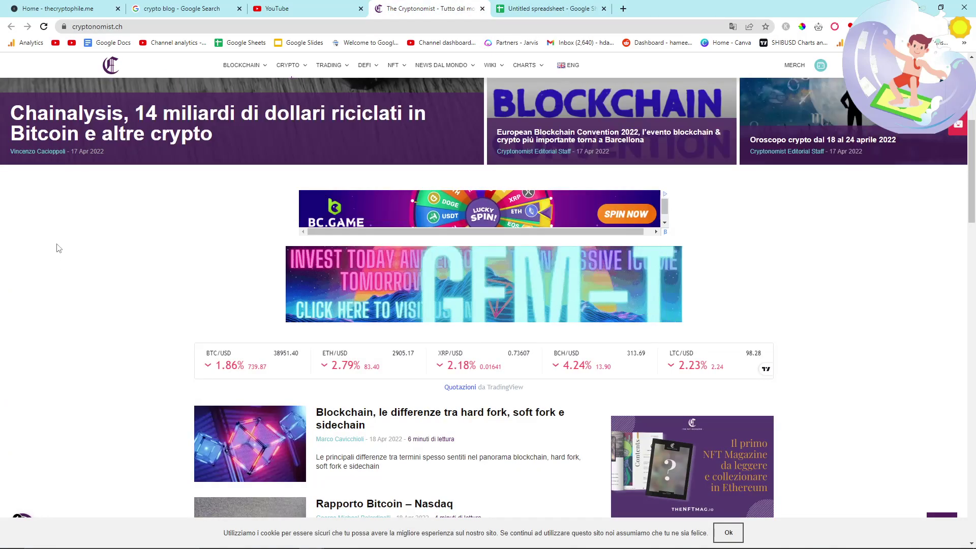
scroll(172, 207, "up", 5)
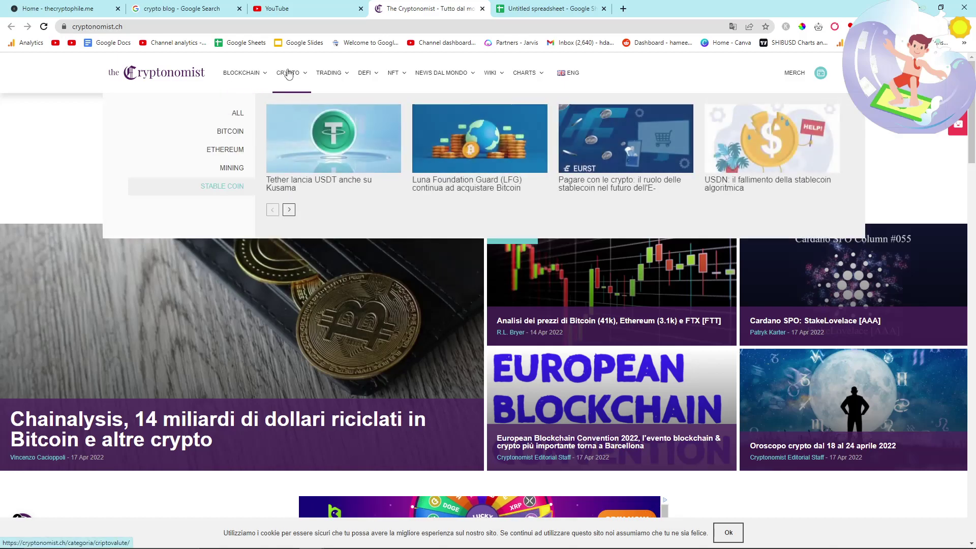
mouse_move(328, 74)
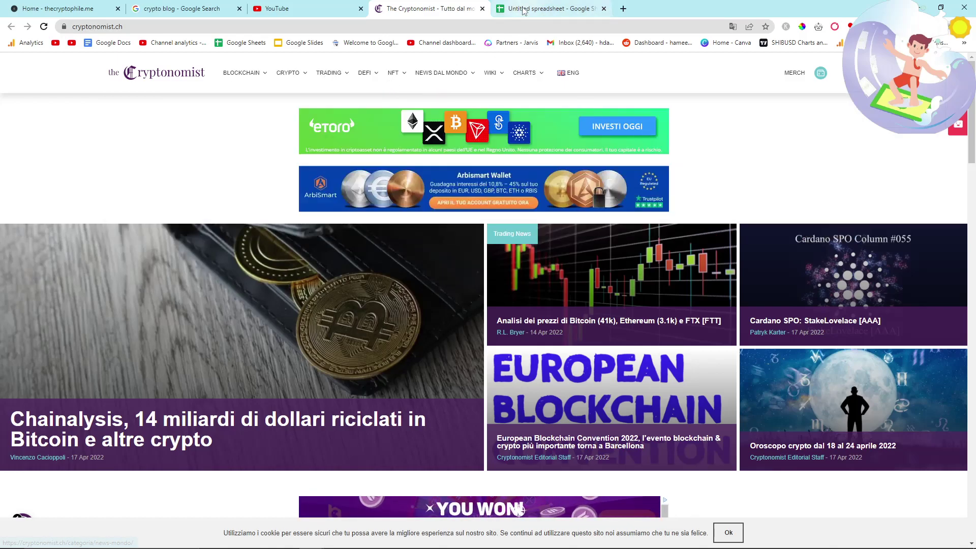
key("ctrl+Tab")
type("BLOCKC")
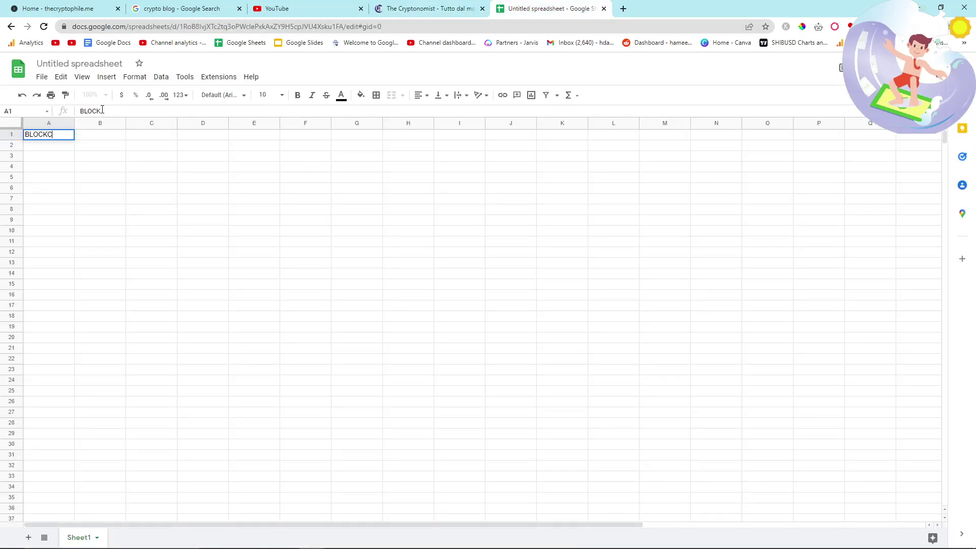
key("Return")
type("DEFI")
key("Return")
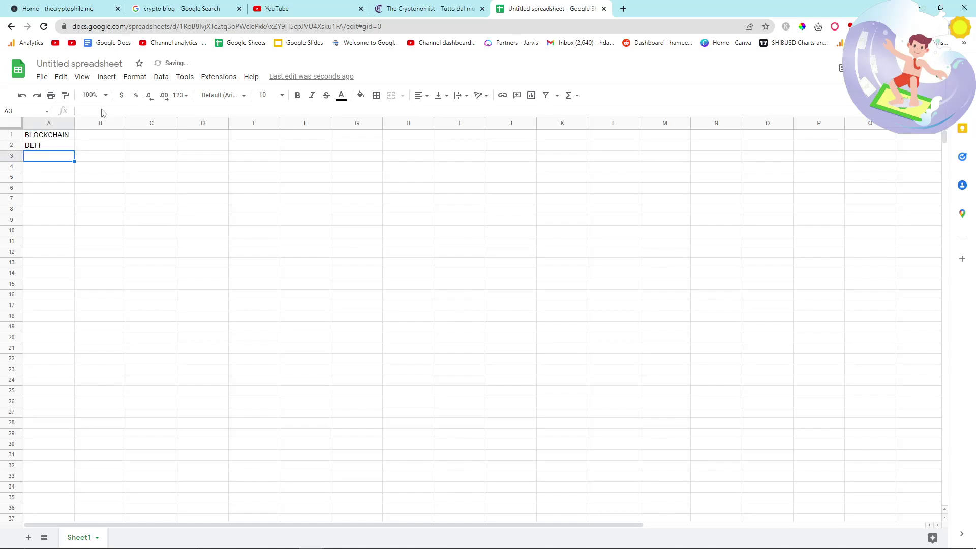
Check the site's categories again and add WEB 3 in cell A3 and the NFT category in cell A4.
left_click(426, 9)
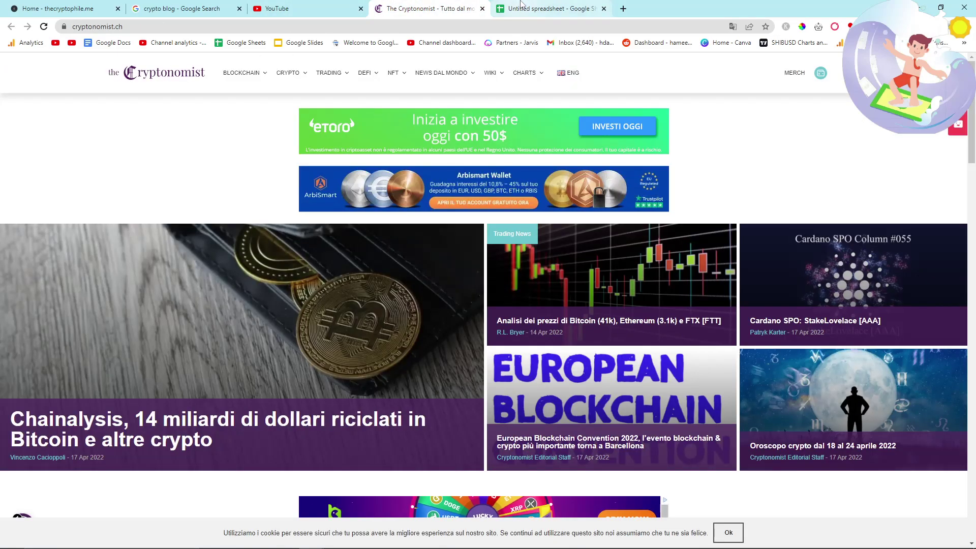
left_click(548, 9)
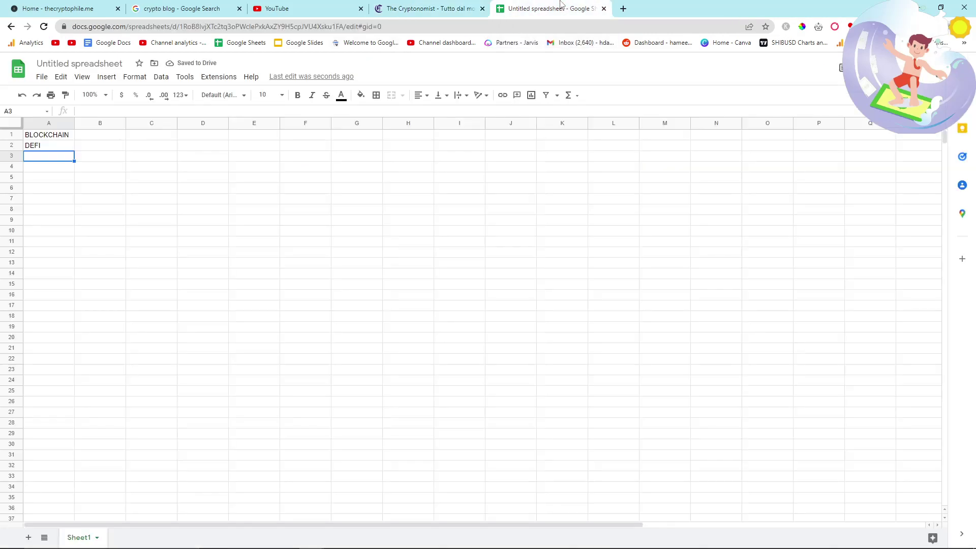
type("WE ")
type(" 3")
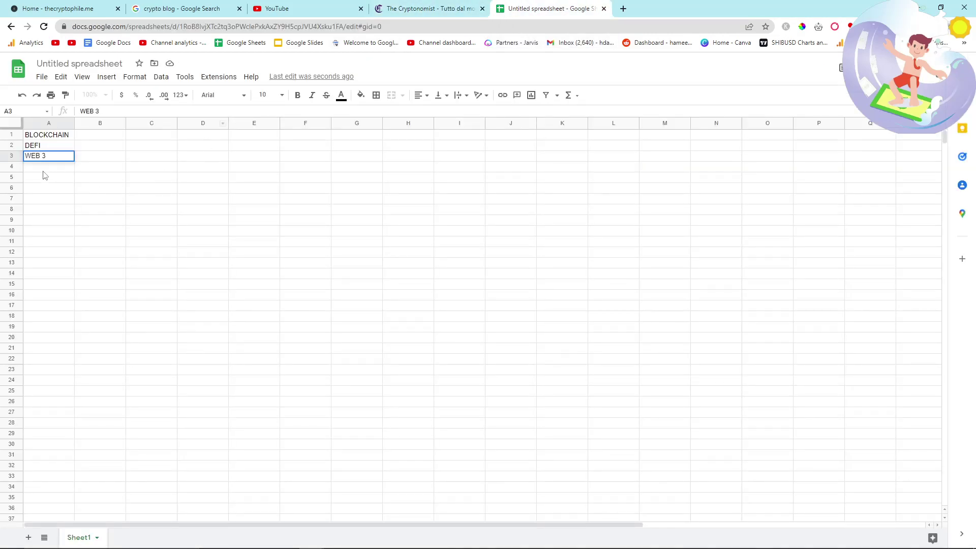
key("Return")
left_click(406, 9)
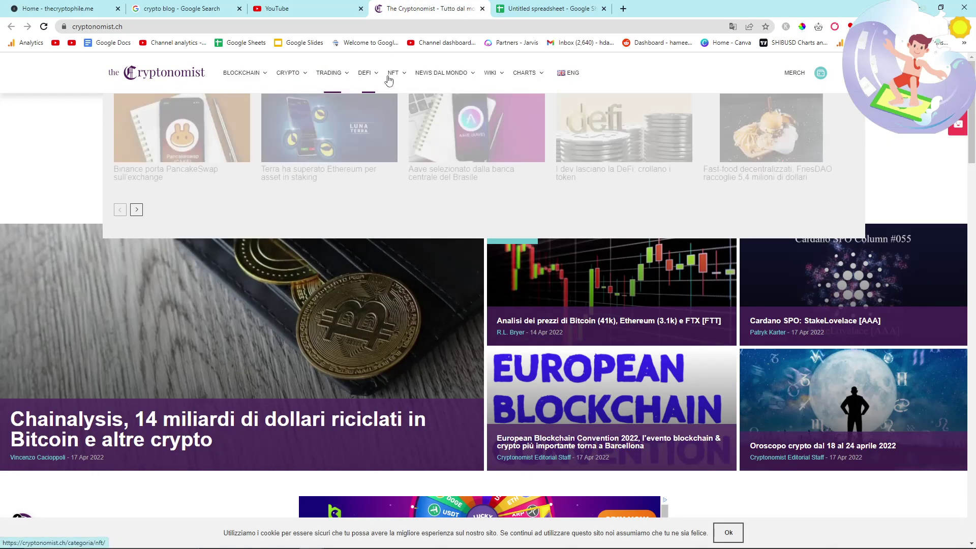
left_click(540, 4)
type("J")
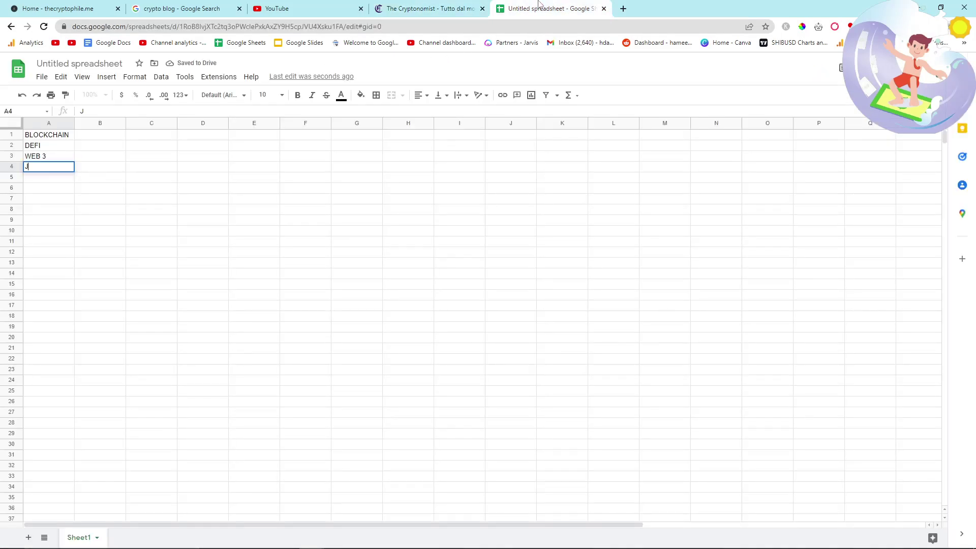
type("FT")
Examine the Blockchain category's subcategories and the Regolamentazione archive with its heading and articles on The Cryptonomist.
left_click(430, 8)
mouse_move(397, 87)
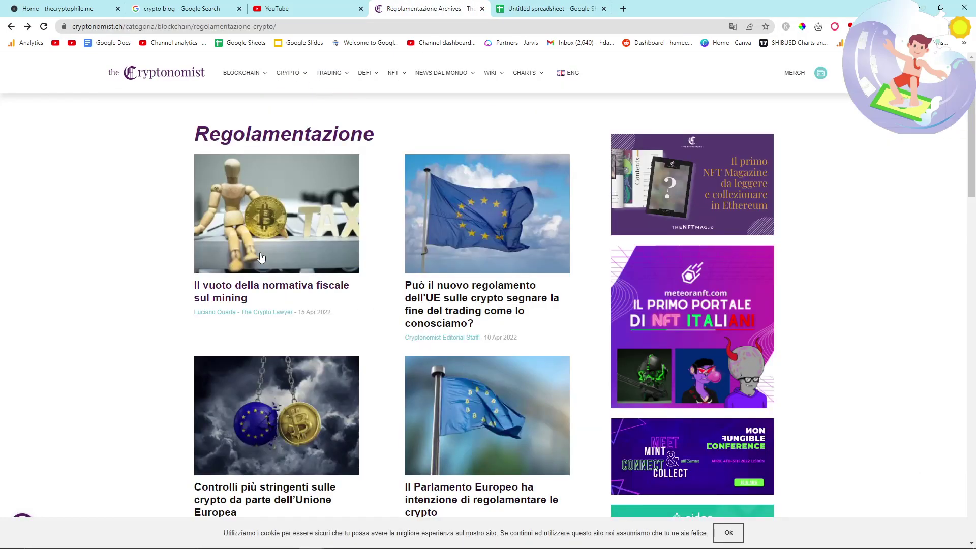
mouse_move(222, 82)
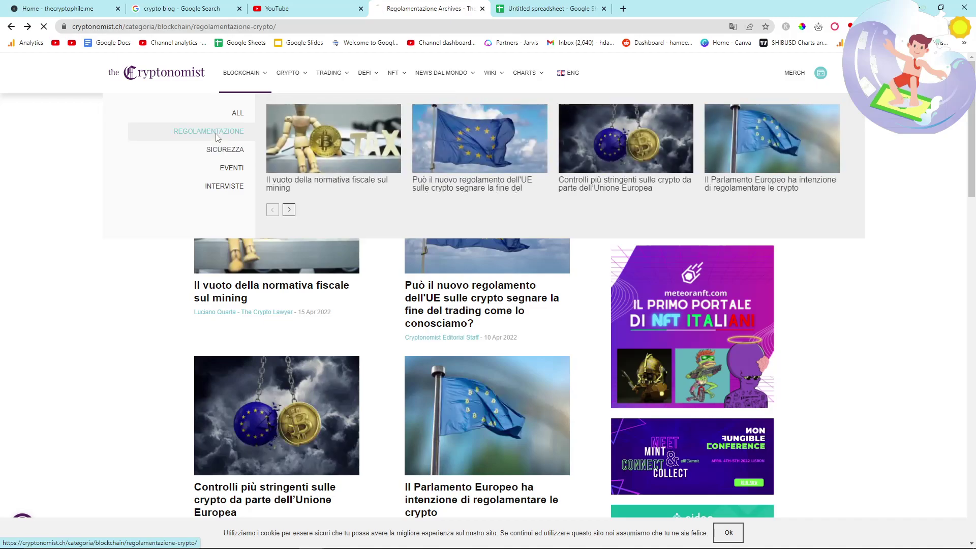
left_click(174, 149)
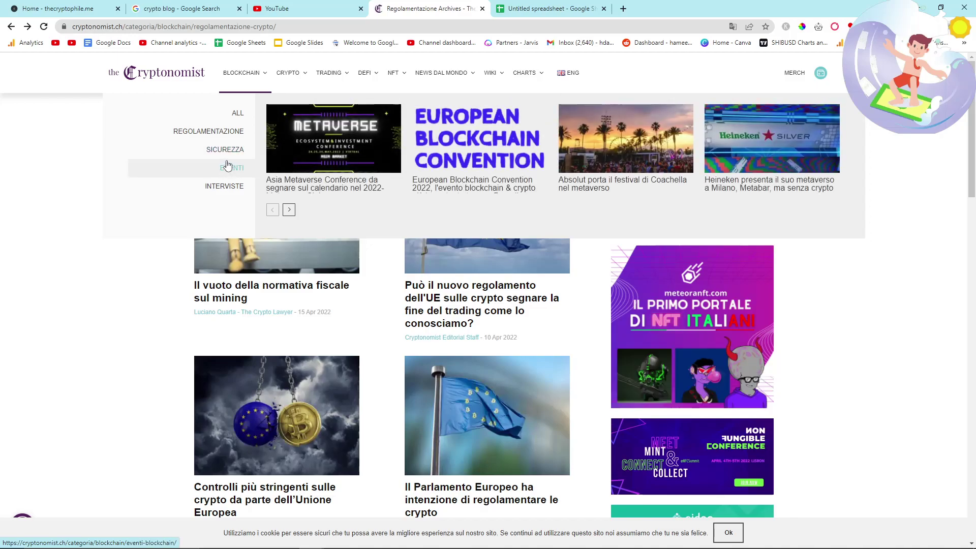
key("alt+Tab")
key("alt+Tab")
mouse_move(243, 118)
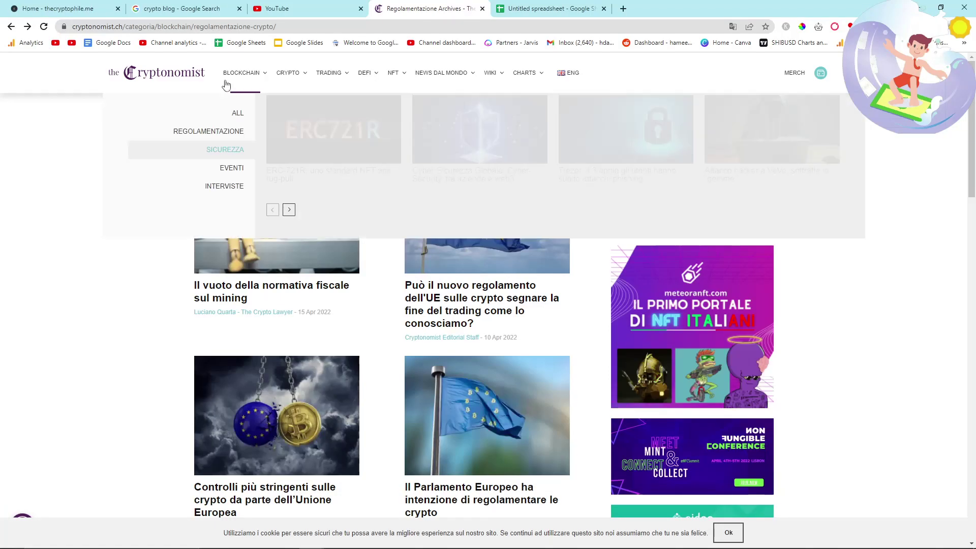
scroll(118, 207, "down", 2)
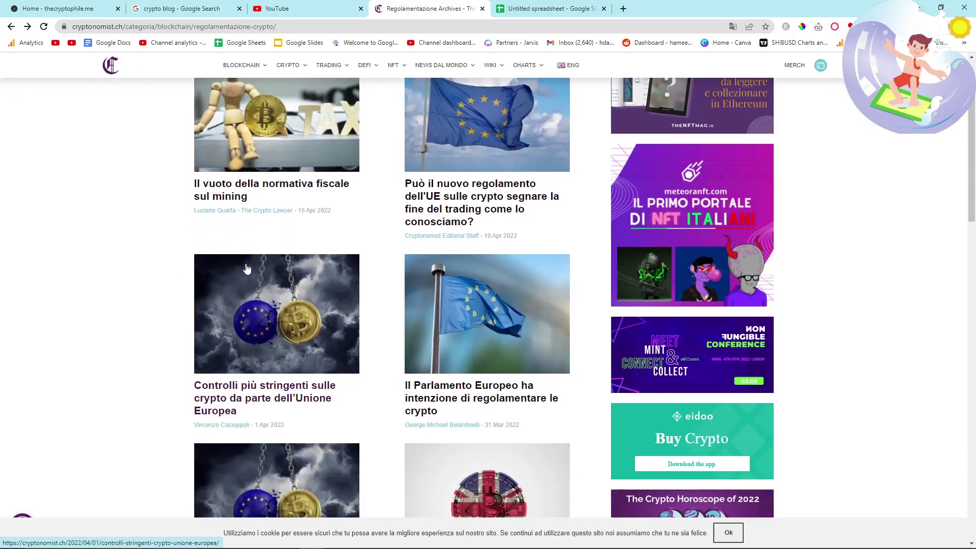
scroll(339, 309, "up", 2)
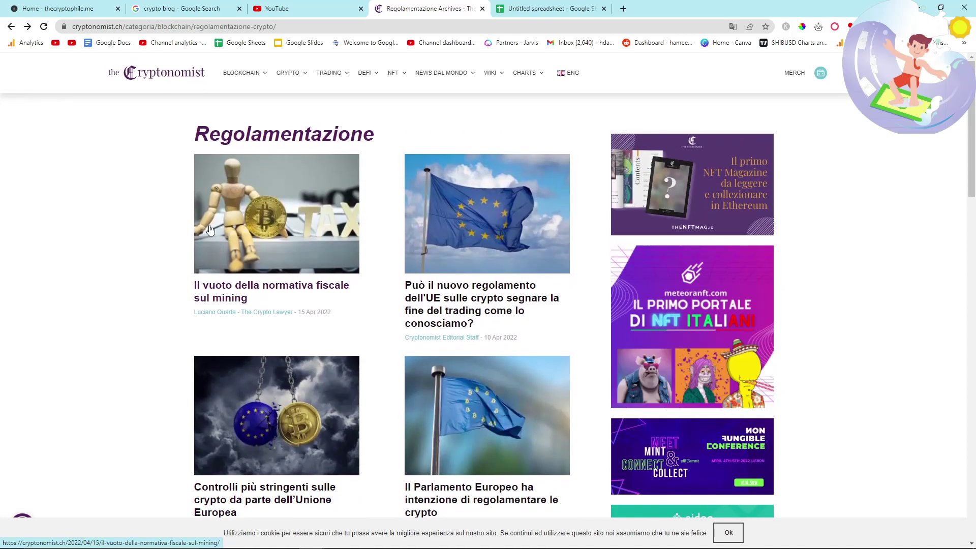
left_click_drag(188, 134, 382, 134)
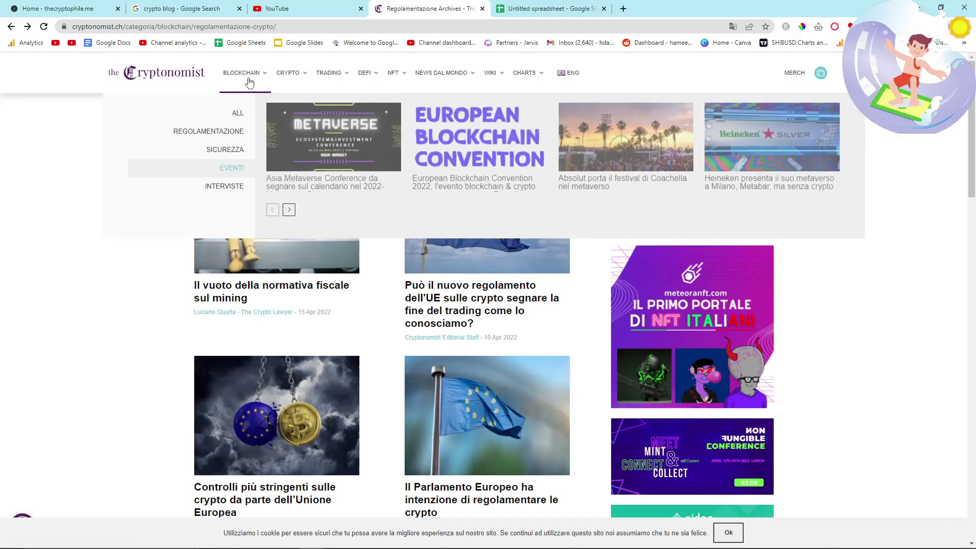
Browse the Sicurezza, Eventi and Interviste archives of the Blockchain category and highlight the Interviste page's heading.
left_click(240, 168)
left_click(226, 150)
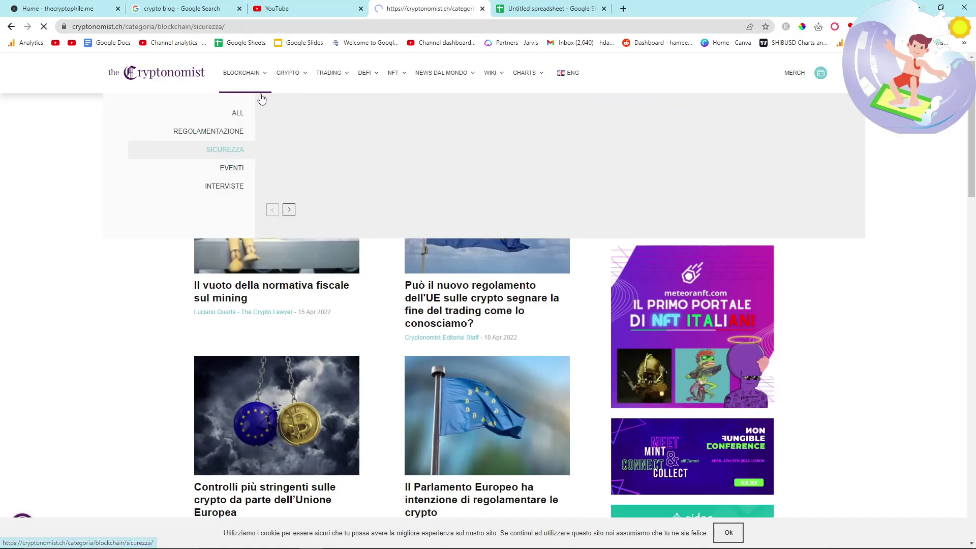
left_click(226, 168)
mouse_move(253, 83)
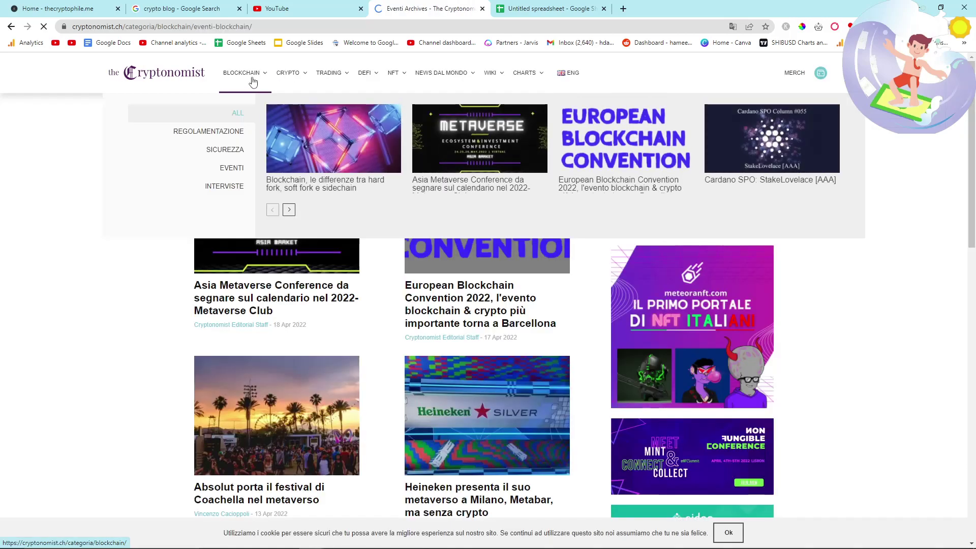
left_click(230, 193)
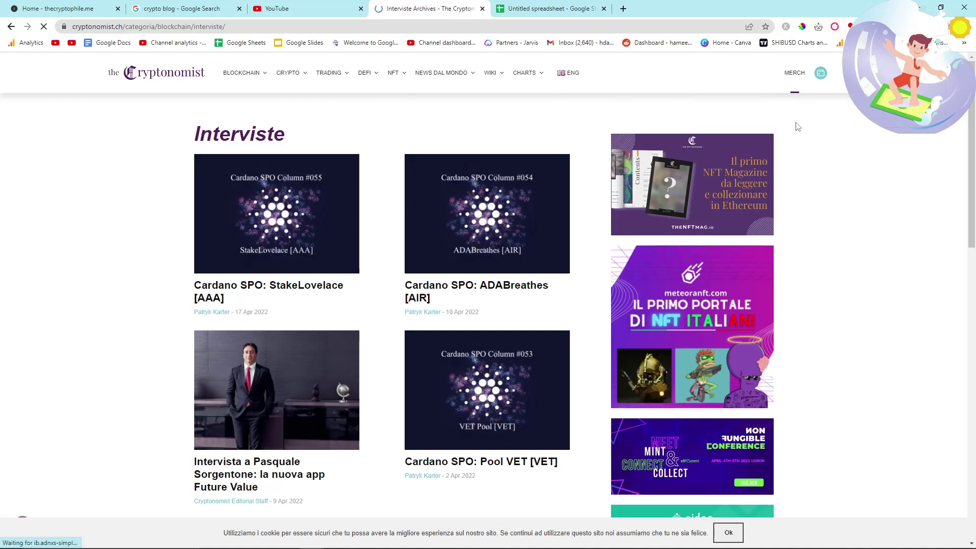
double_click(256, 128)
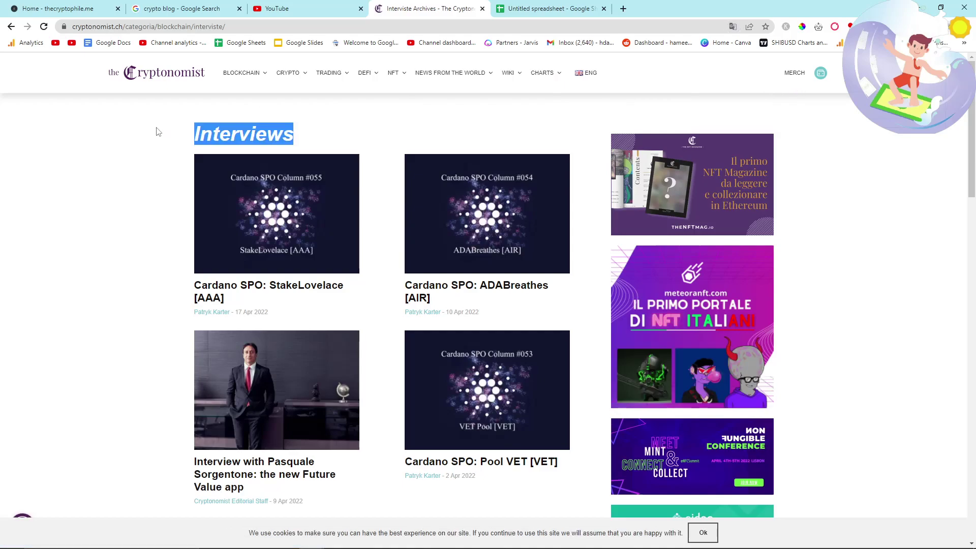
left_click(156, 130)
Examine the category and subcategory part of the archive page's web address by highlighting blockchain/interviste/.
key("alt+Tab")
key("alt+Tab")
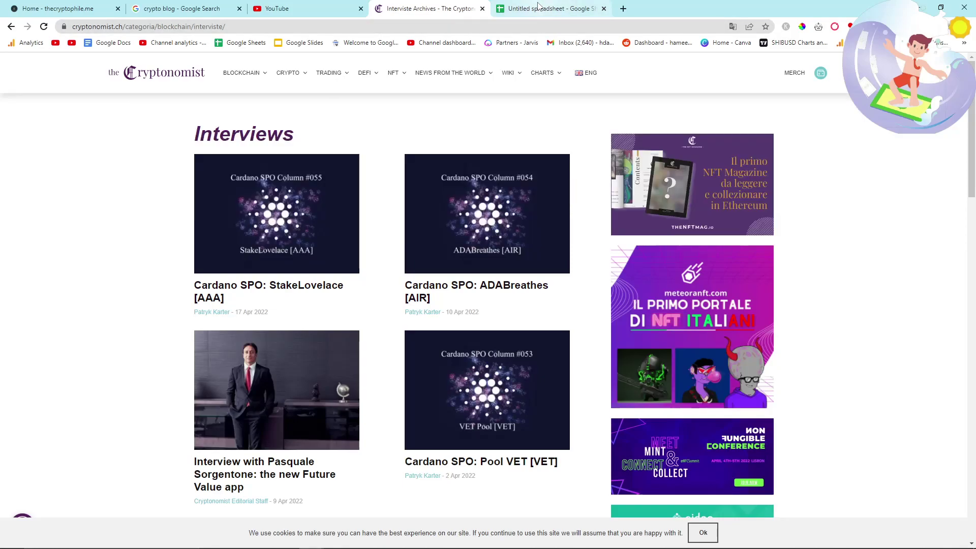
mouse_move(450, 72)
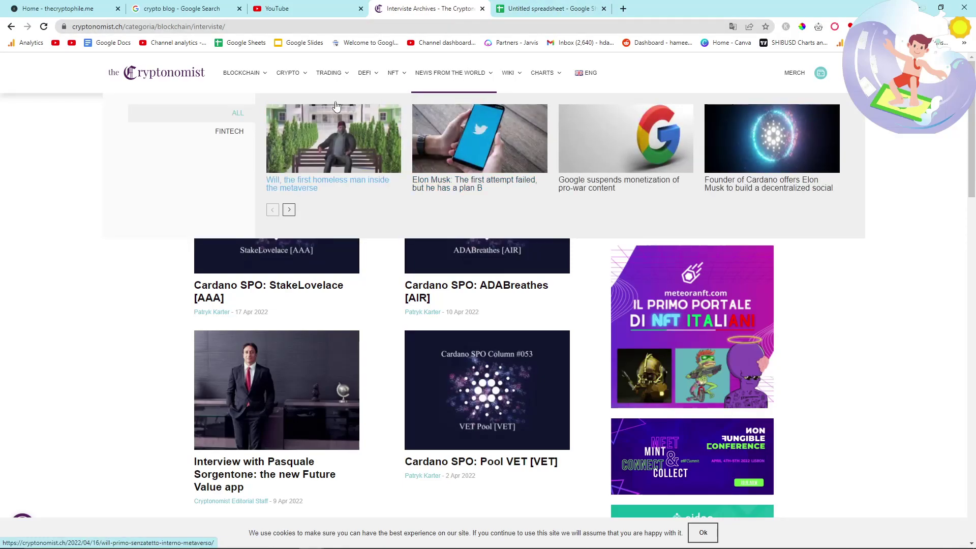
left_click_drag(248, 26, 181, 27)
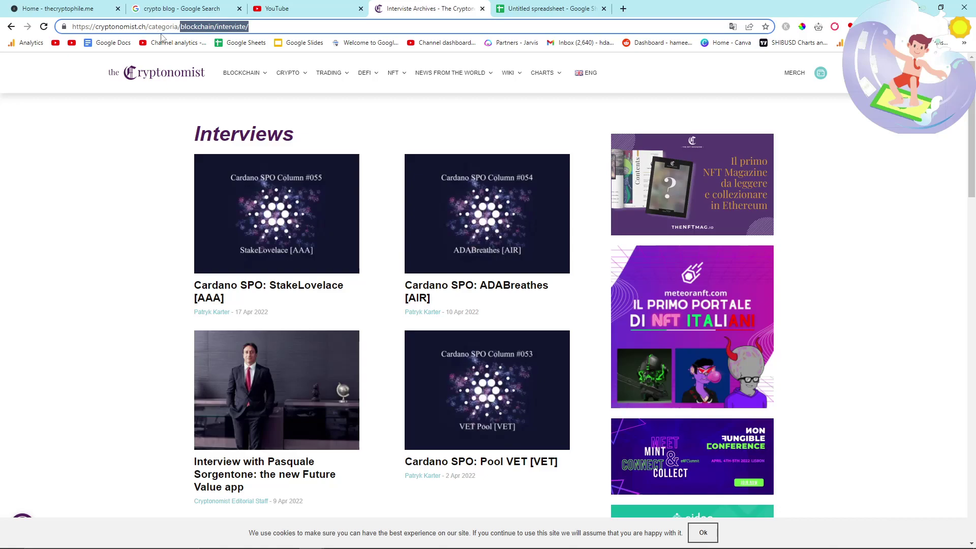
left_click(83, 203)
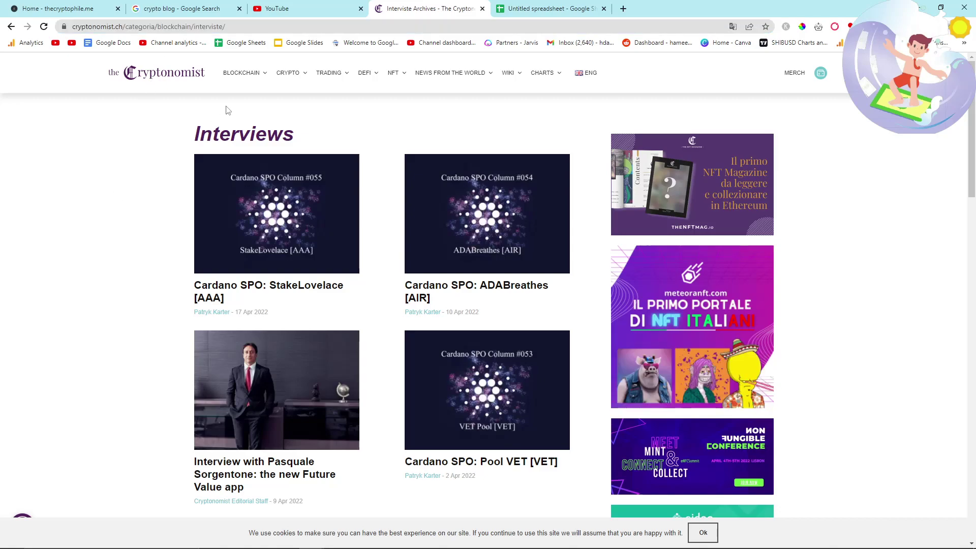
Open the Cardano SPO: StakeLovelace [AAA] article, highlight /2022/04/17 in its web address, and look through the article's content.
scroll(262, 279, "down", 1)
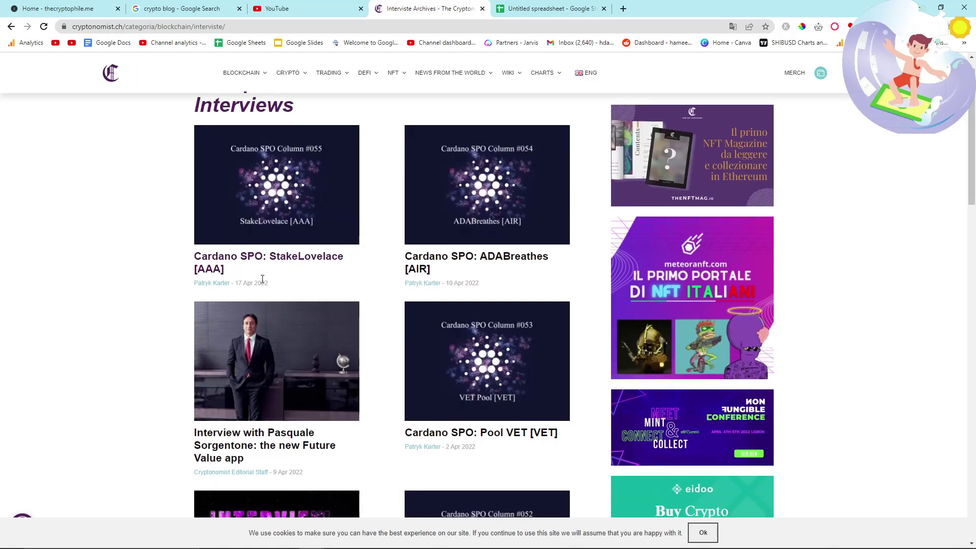
scroll(262, 279, "down", 3)
left_click(269, 178)
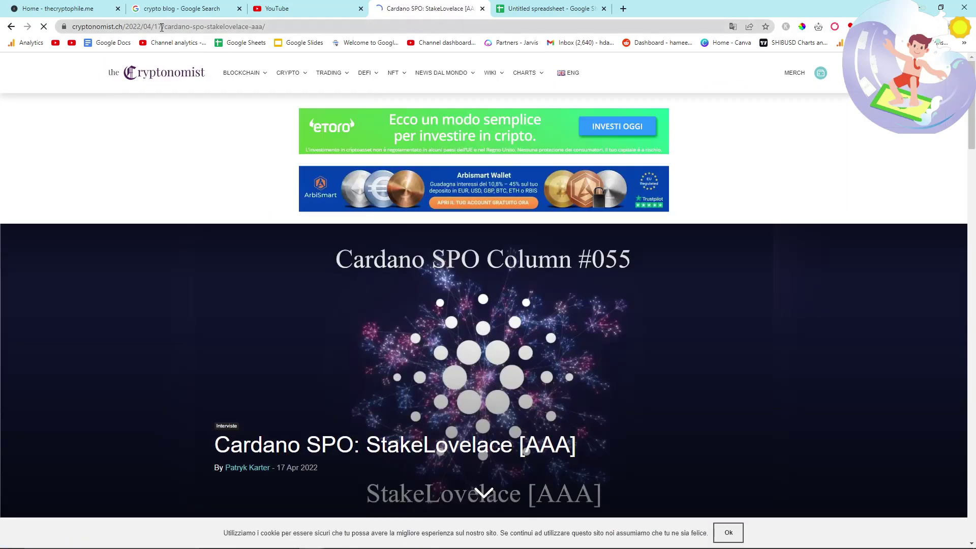
left_click_drag(162, 26, 122, 26)
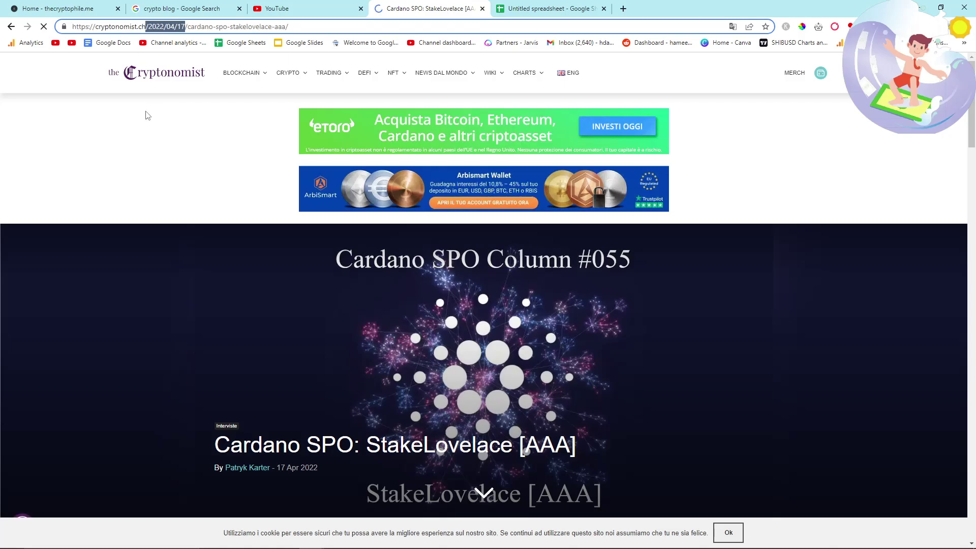
left_click(138, 164)
scroll(138, 164, "down", 5)
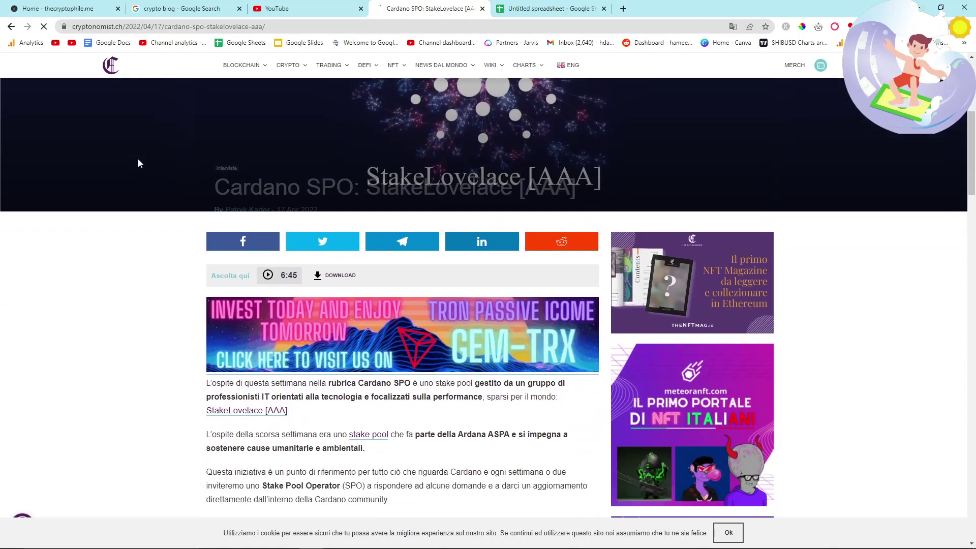
scroll(139, 163, "down", 8)
scroll(138, 161, "up", 5)
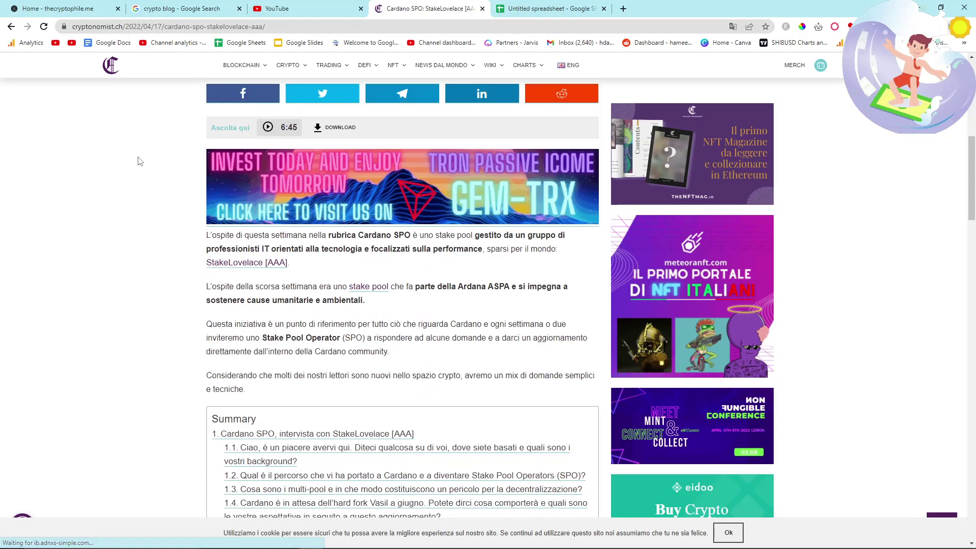
scroll(185, 131, "up", 10)
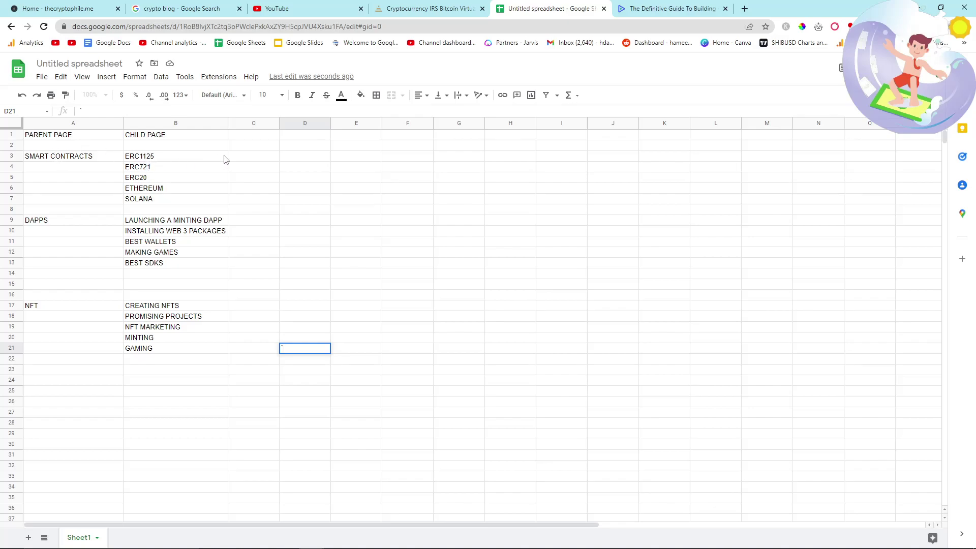
Add the headings CATEGORY TITLE in C1 and CATEGORY DESCRIPTION in D1, and widen both columns to fit.
left_click(250, 137)
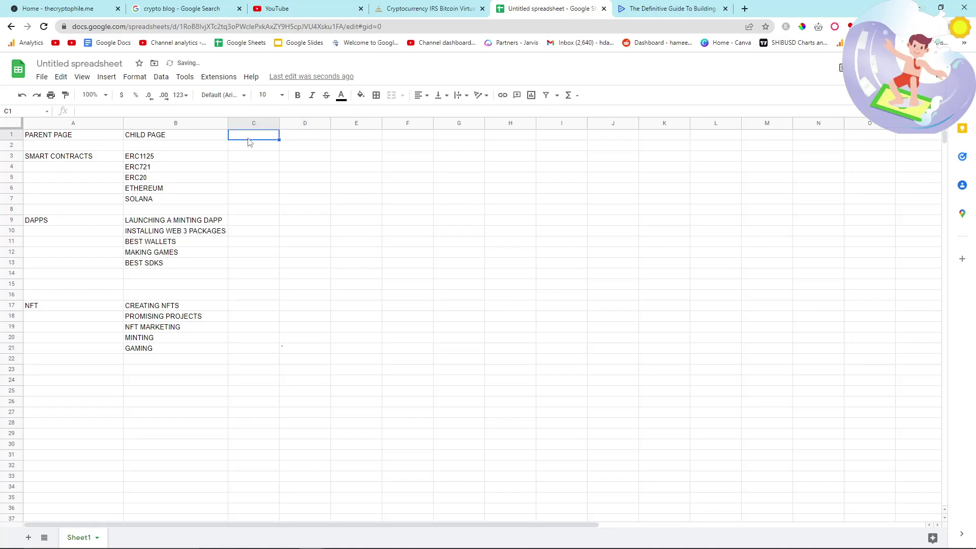
type("CATE")
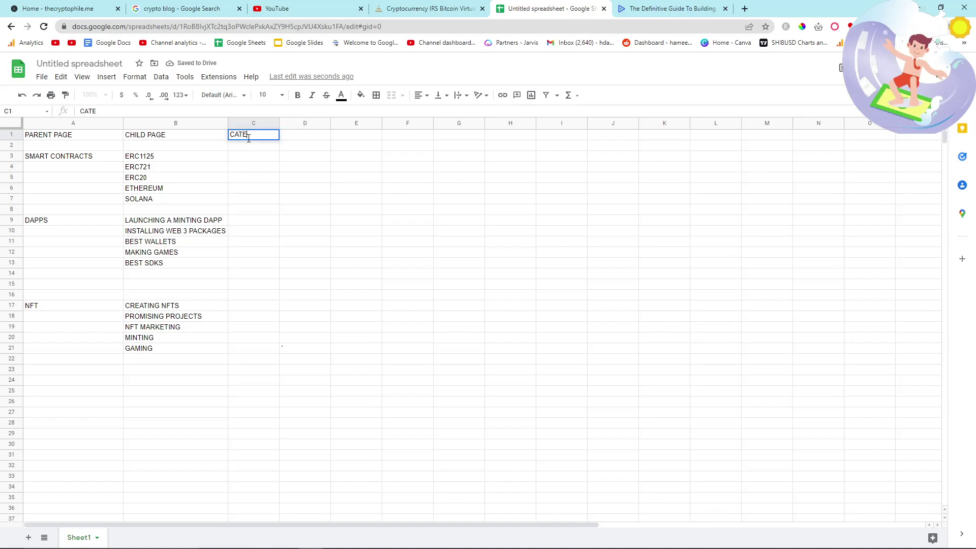
type("GORY TITLE")
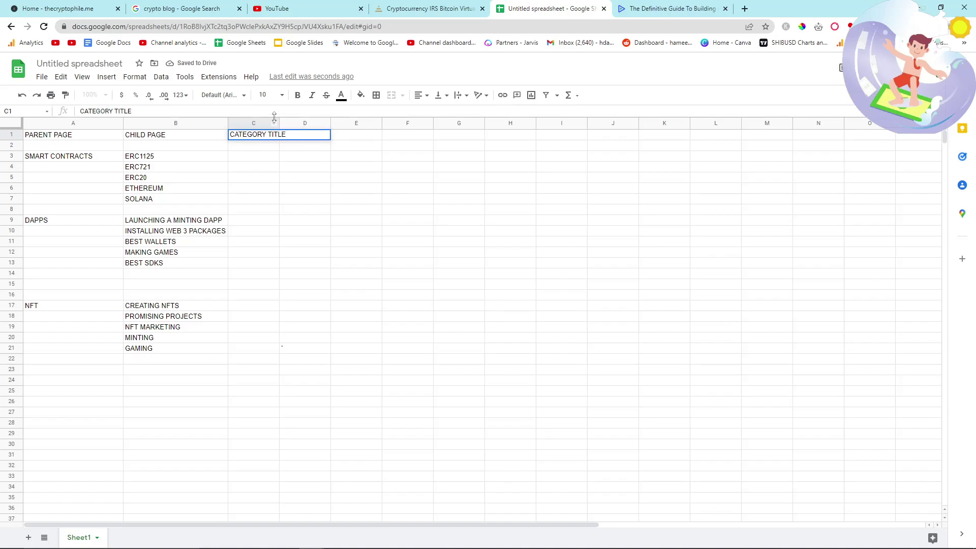
left_click_drag(278, 127, 341, 127)
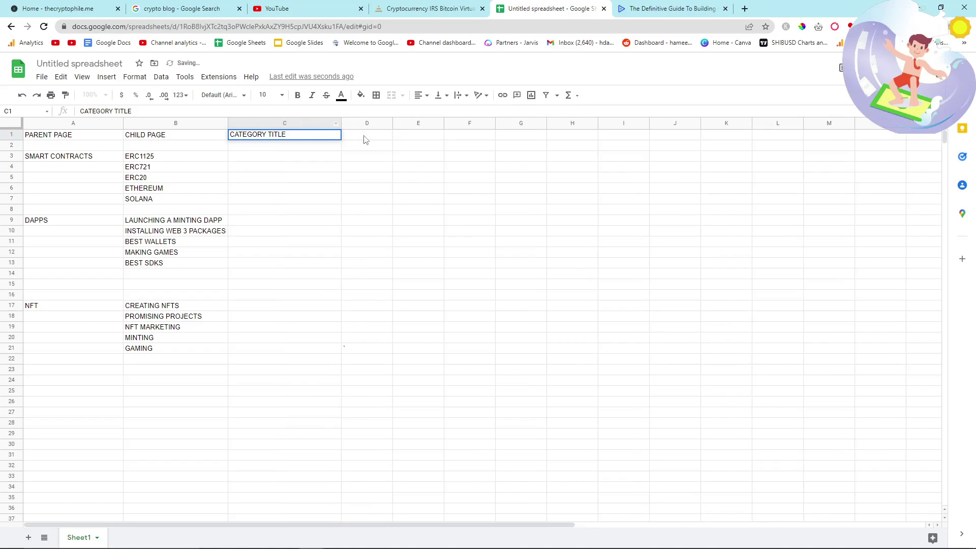
left_click(364, 136)
type("CATEGORY DESCRIPTION")
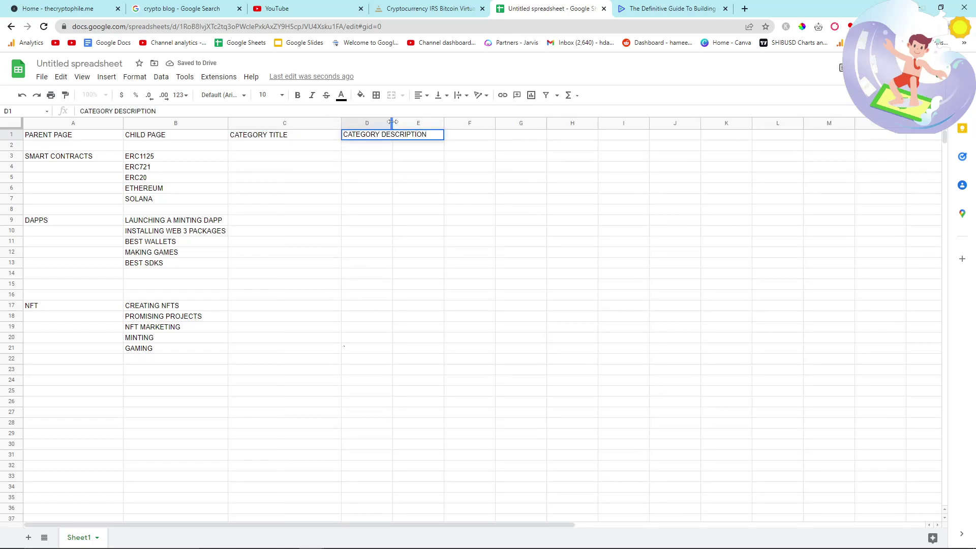
left_click_drag(392, 122, 447, 122)
left_click(527, 209)
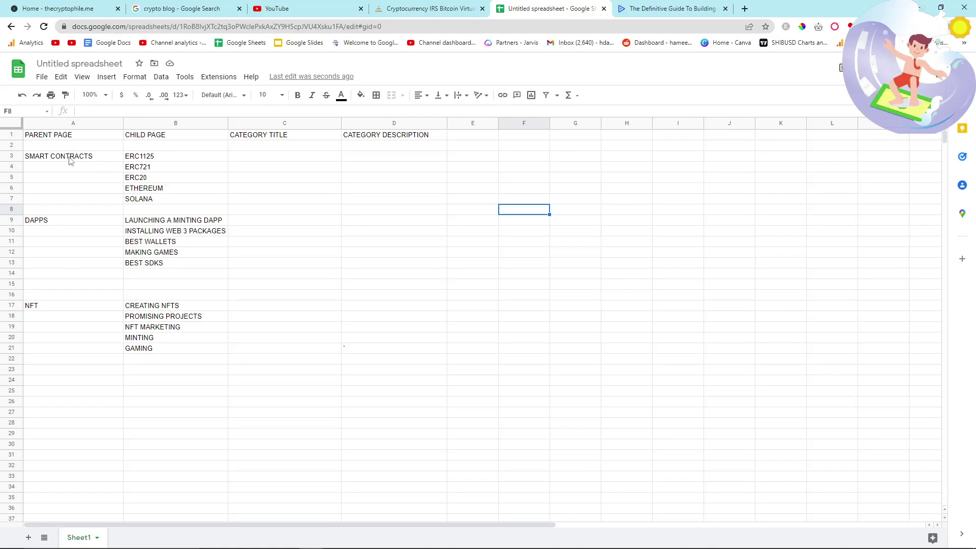
On the thecryptophile.me page, extend the web address with /smart-contracts/ERC1155/how-to-launch-a-ERC1155-Smart-Contract and copy the full address without loading it.
left_click(68, 4)
left_click(183, 24)
left_click(183, 25)
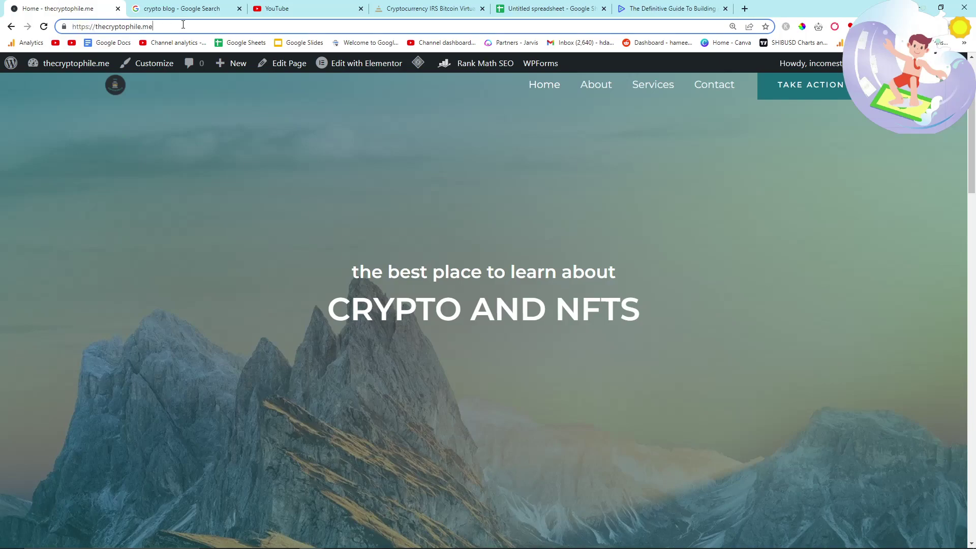
type("/")
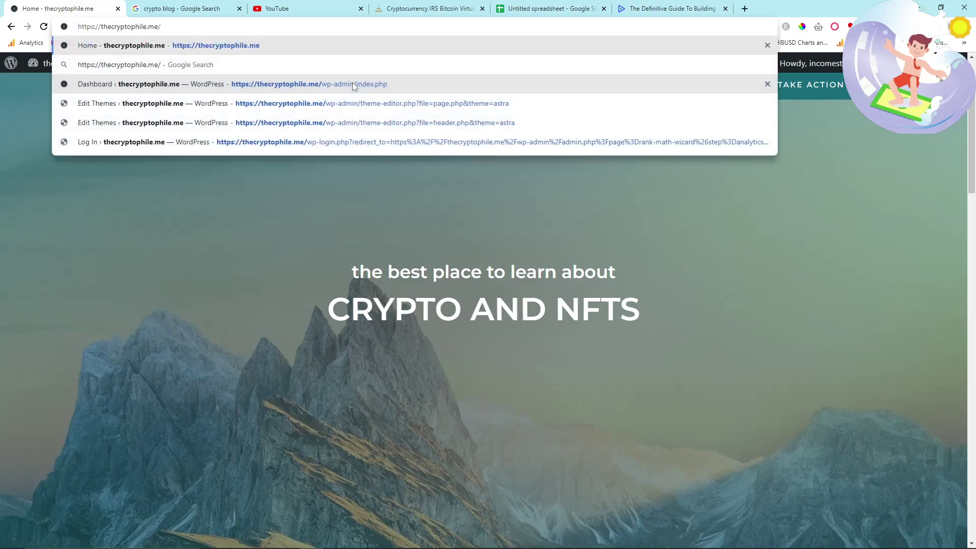
type("smart-contrac")
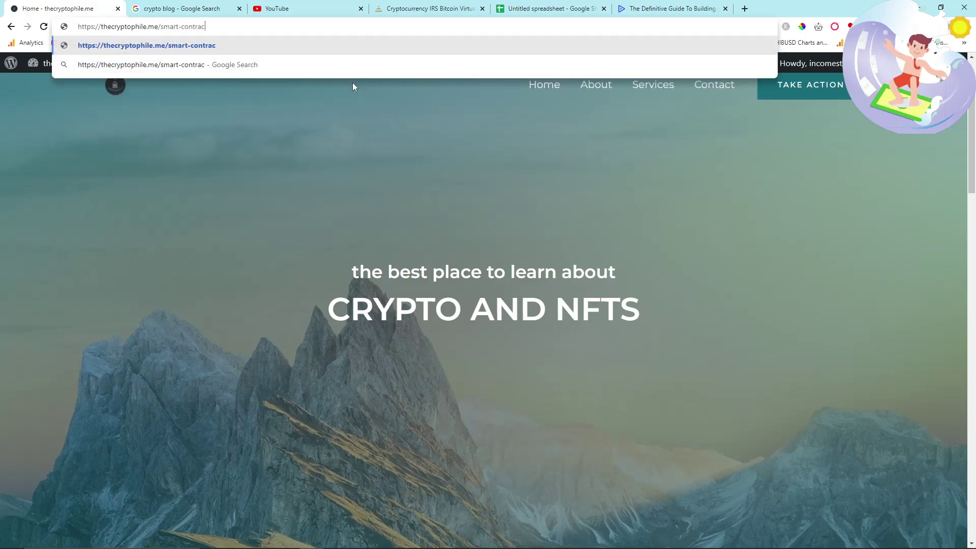
type("ts/ERC")
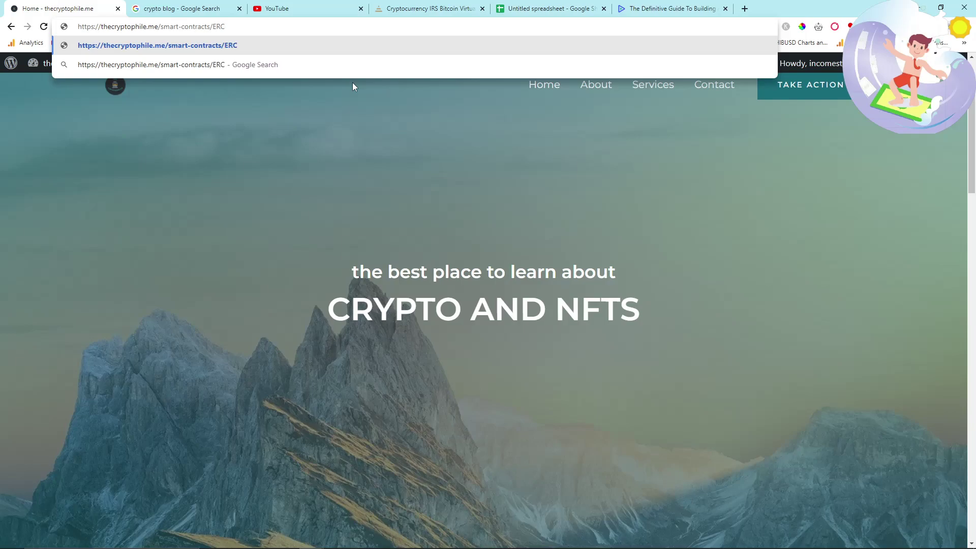
type("1155")
type("/")
type("how-to")
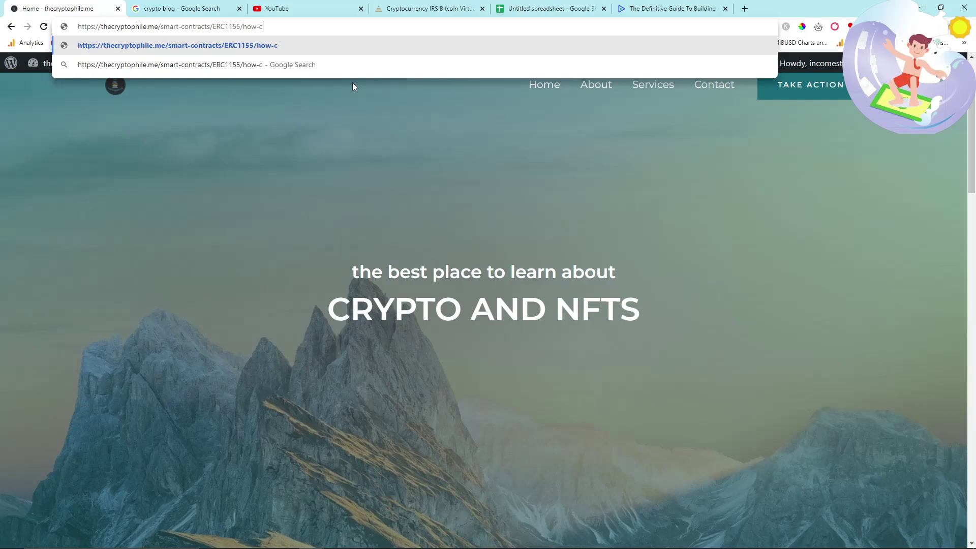
type("-launch-a")
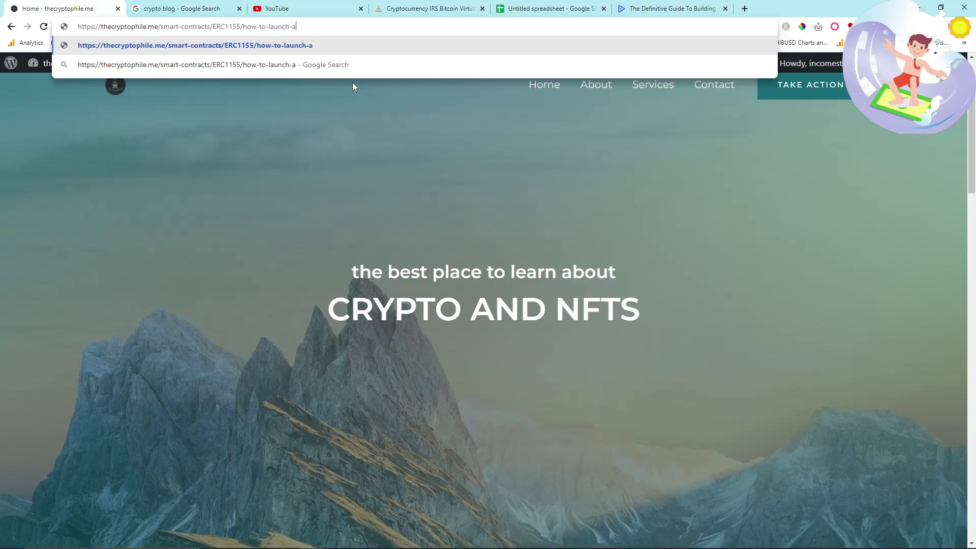
type("-ERC1155")
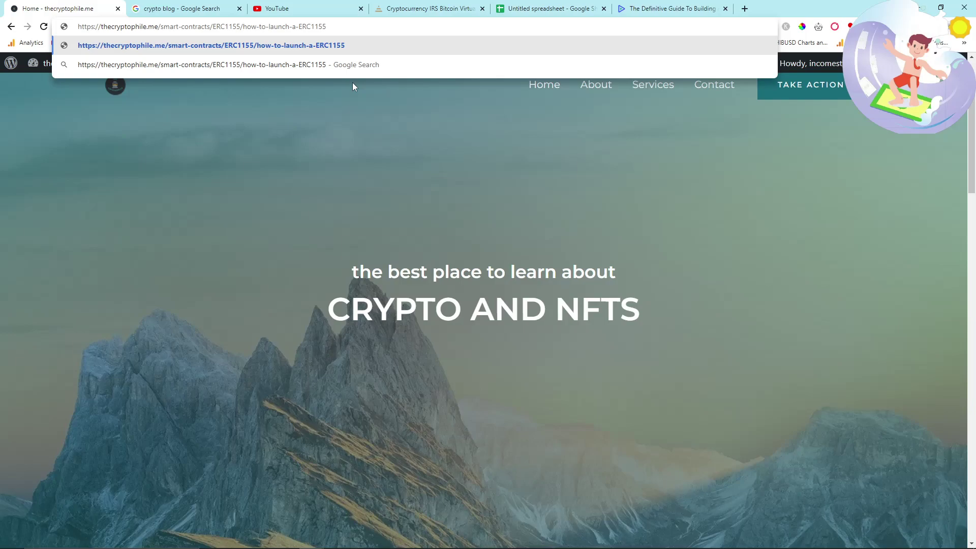
type("-Smart-Contract")
key("ctrl+a")
key("ctrl+c")
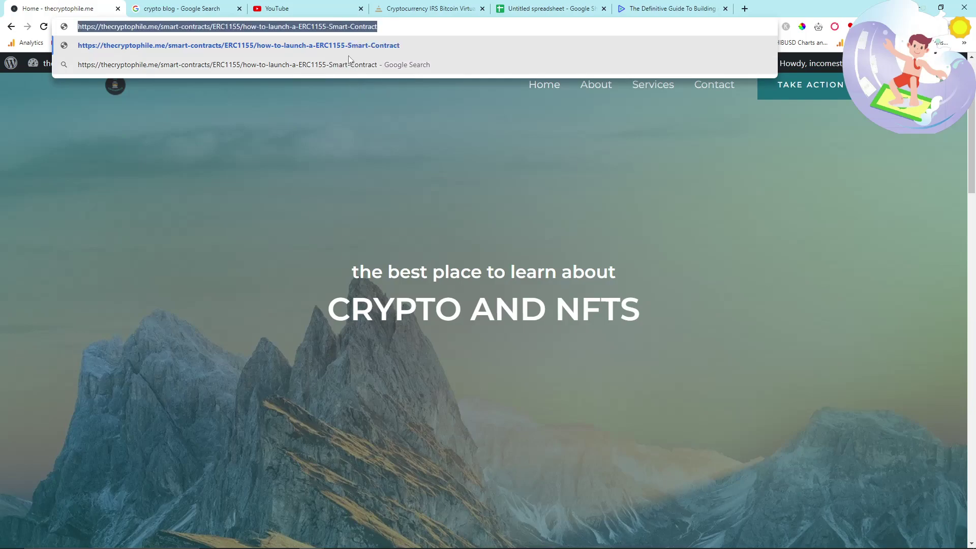
key("Escape")
Paste the copied sample address into cell E2 of the spreadsheet and widen column E to fit it.
key("ctrl+5")
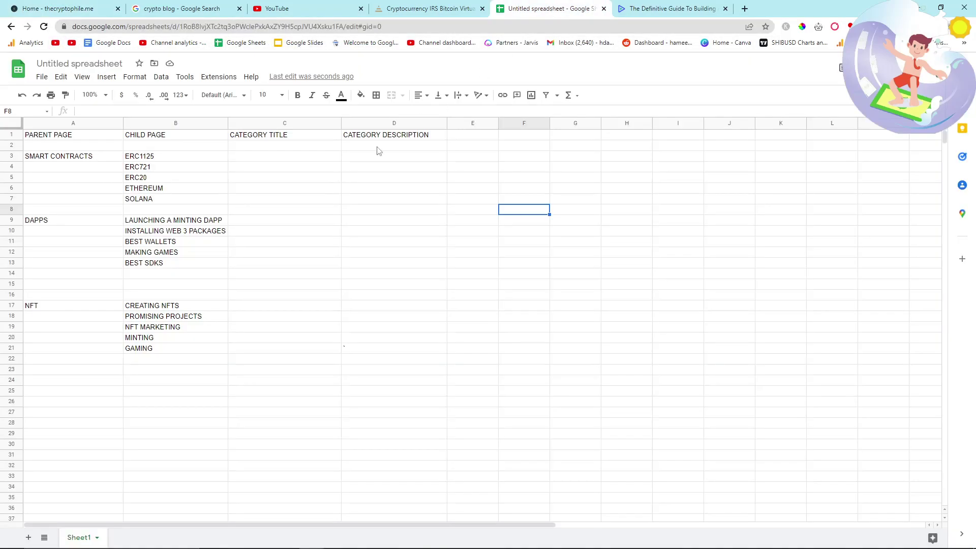
left_click(472, 147)
key("ctrl+v")
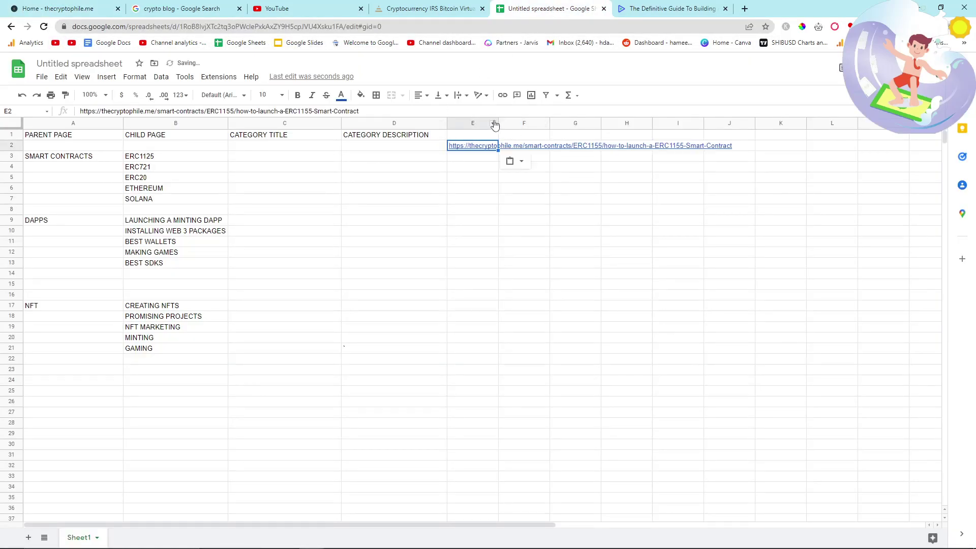
left_click_drag(498, 123, 737, 125)
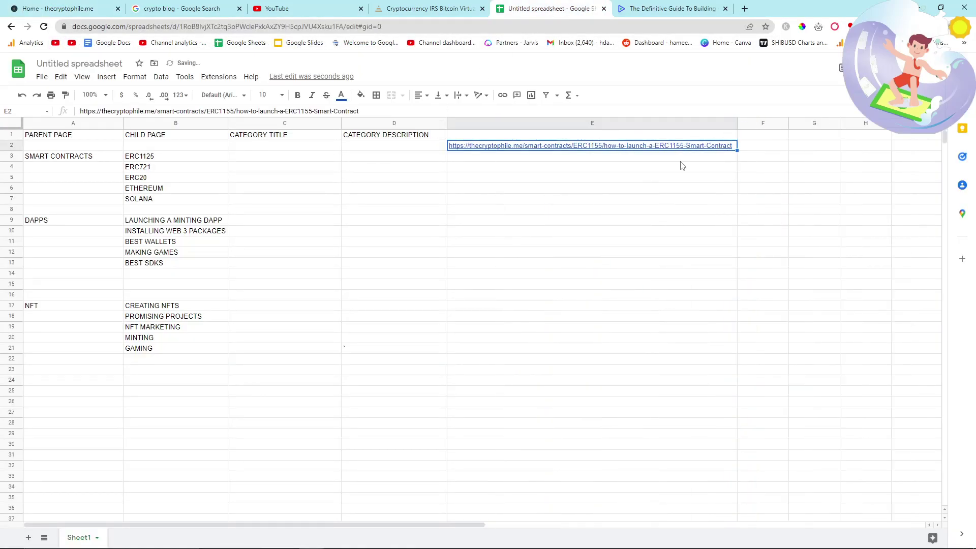
Follow the sample link in E2 to view the page it opens, and return to the spreadsheet.
mouse_move(556, 149)
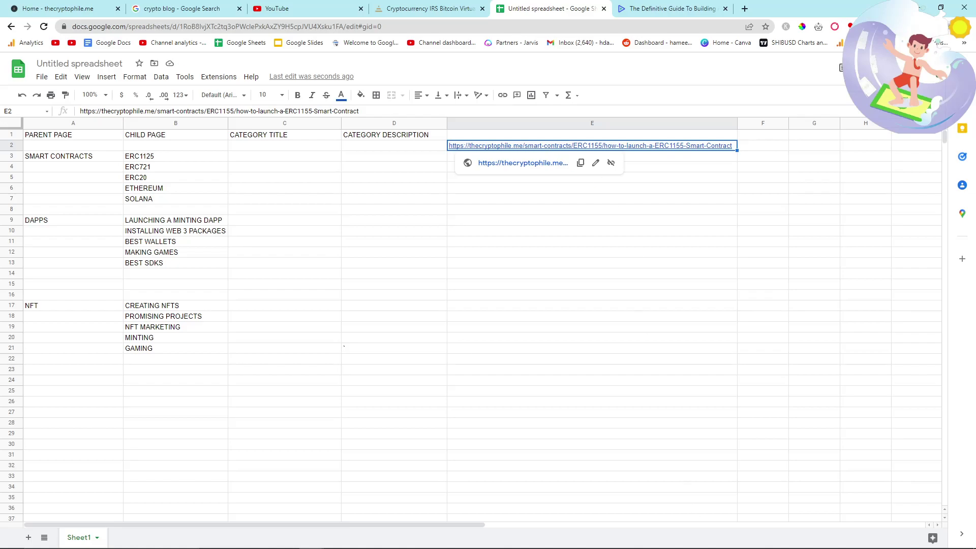
mouse_move(726, 545)
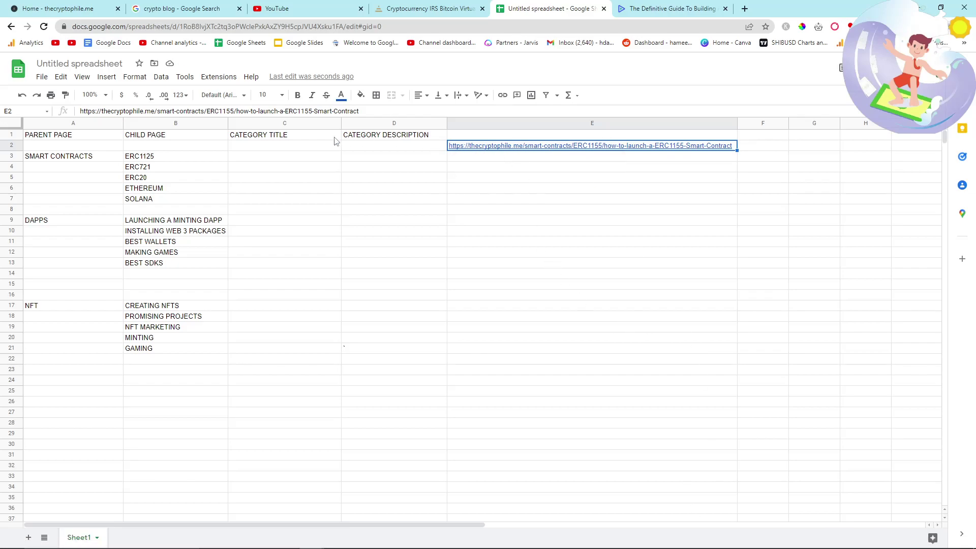
left_click(508, 148)
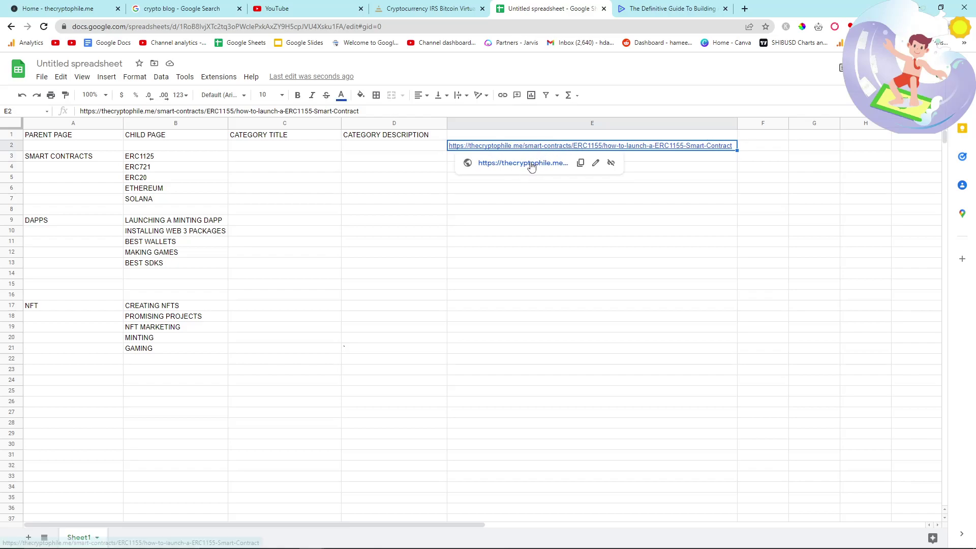
left_click(471, 147)
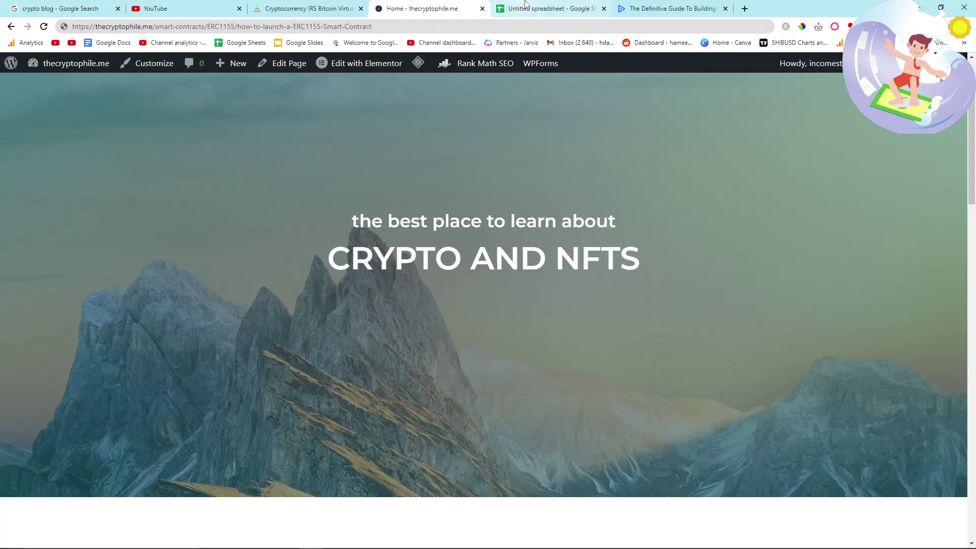
left_click(549, 9)
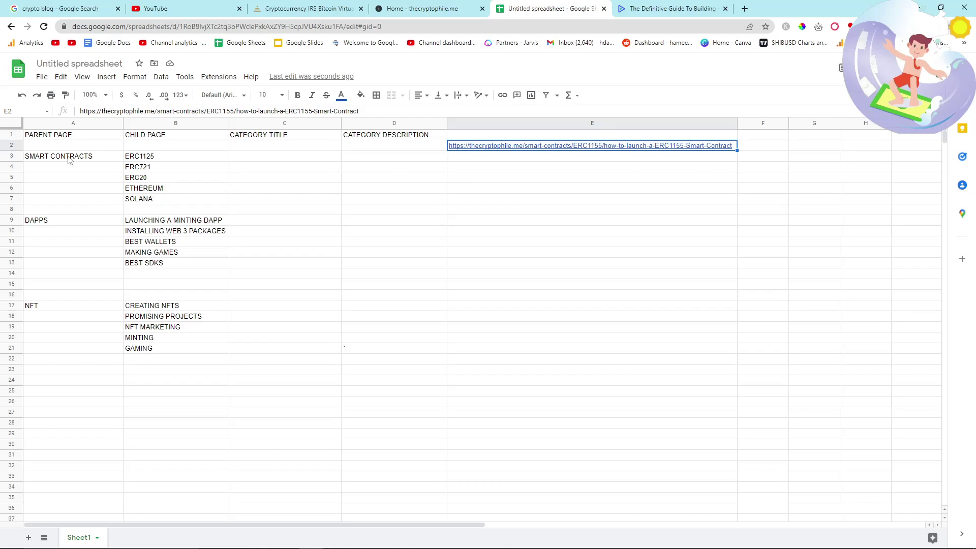
Review the sample address and the parent page, child page, category title and category description columns, highlighting each column.
mouse_move(507, 147)
left_click(47, 124)
left_click(453, 254)
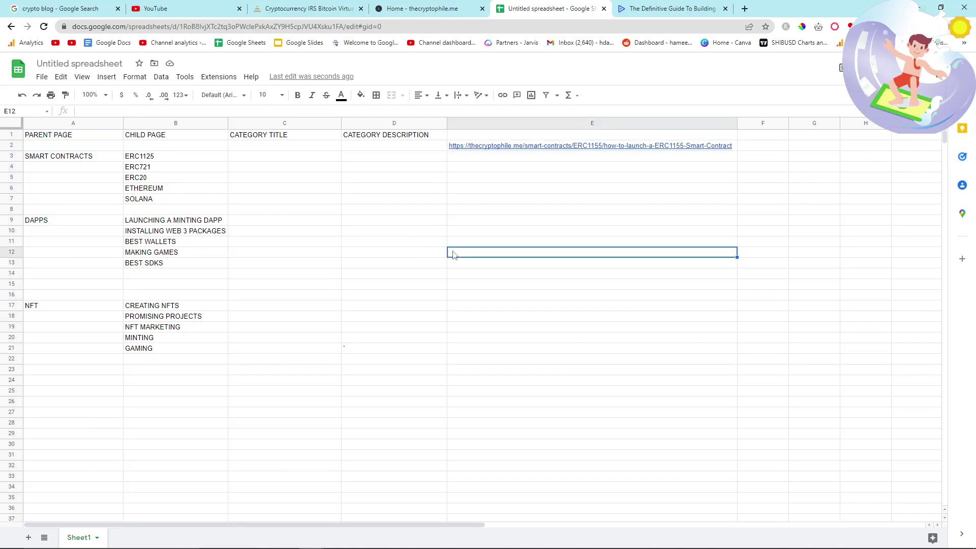
left_click(865, 380)
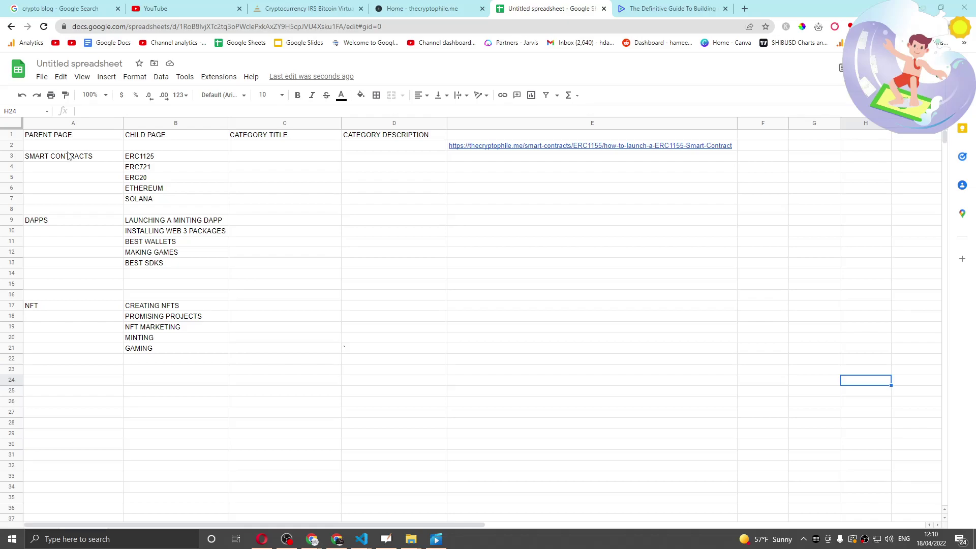
left_click(50, 122)
left_click(222, 124)
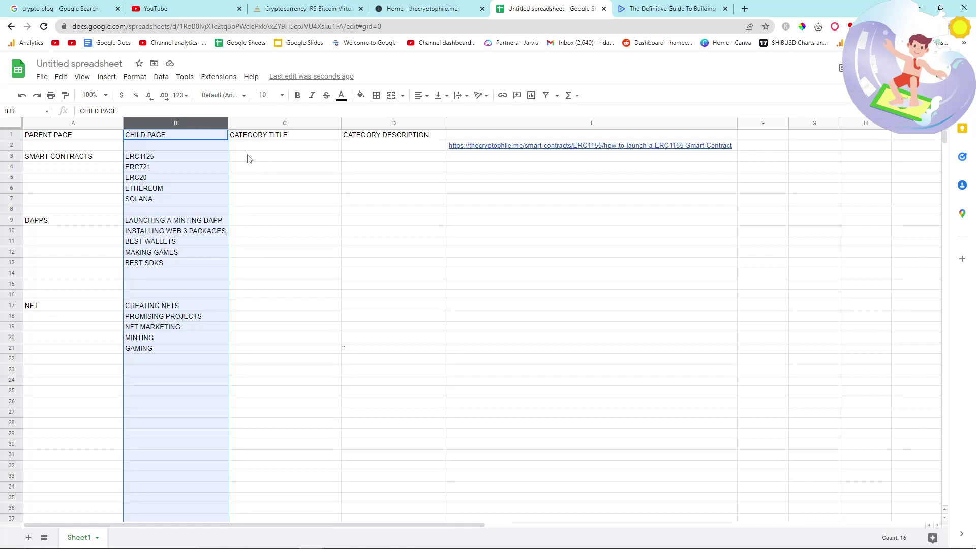
left_click(275, 157)
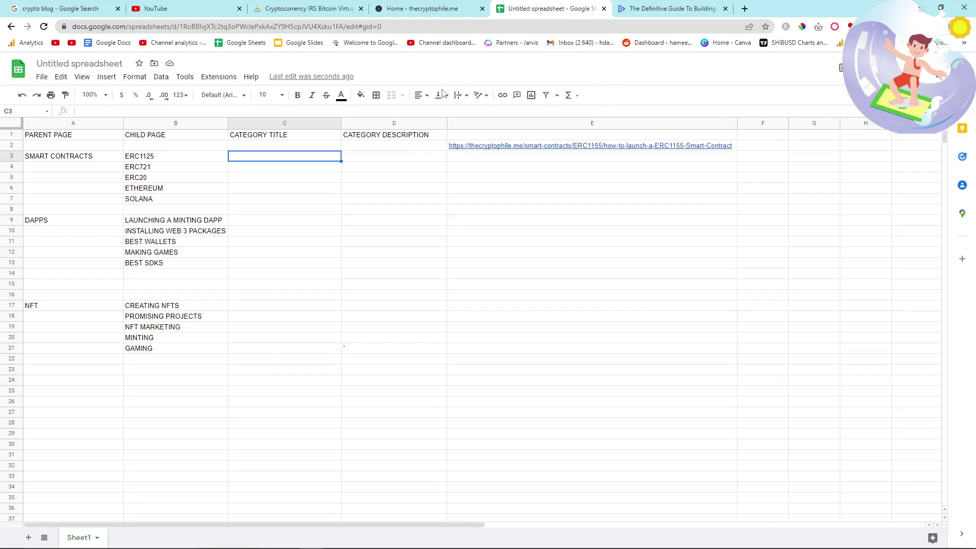
left_click(271, 125)
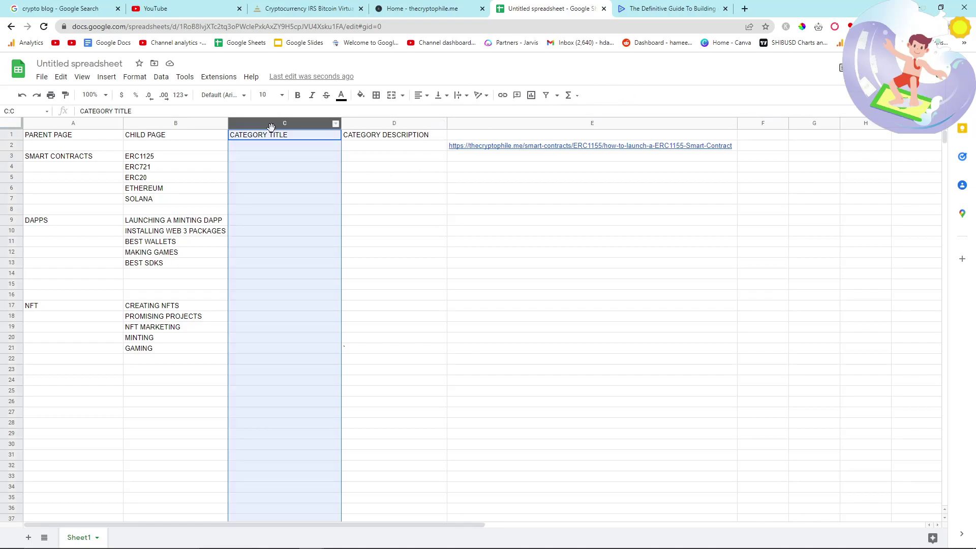
left_click(376, 124)
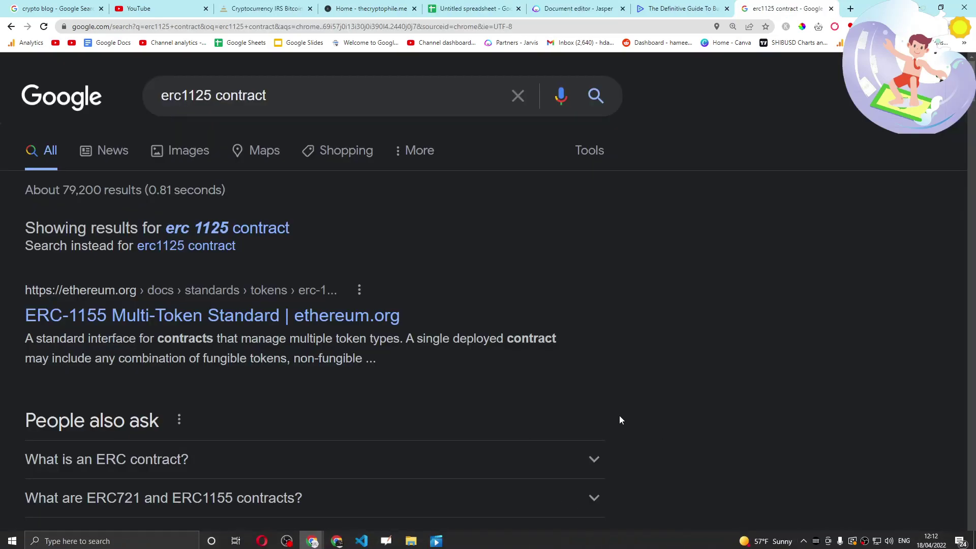
Look through the erc1125 contract search results and open ethereum.org's ERC-1155 Multi-Token Standard page in a new tab.
scroll(605, 382, "down", 1)
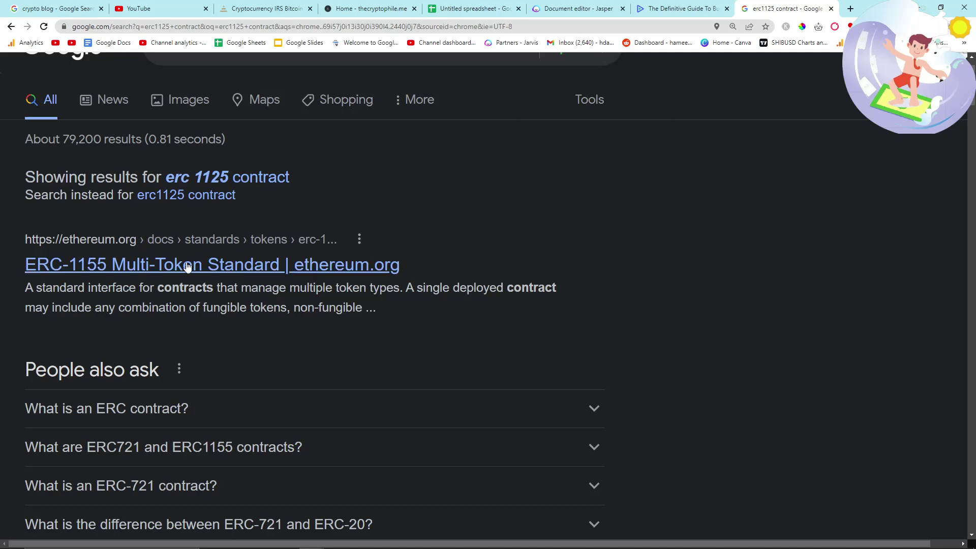
scroll(202, 286, "down", 4)
scroll(206, 283, "up", 4)
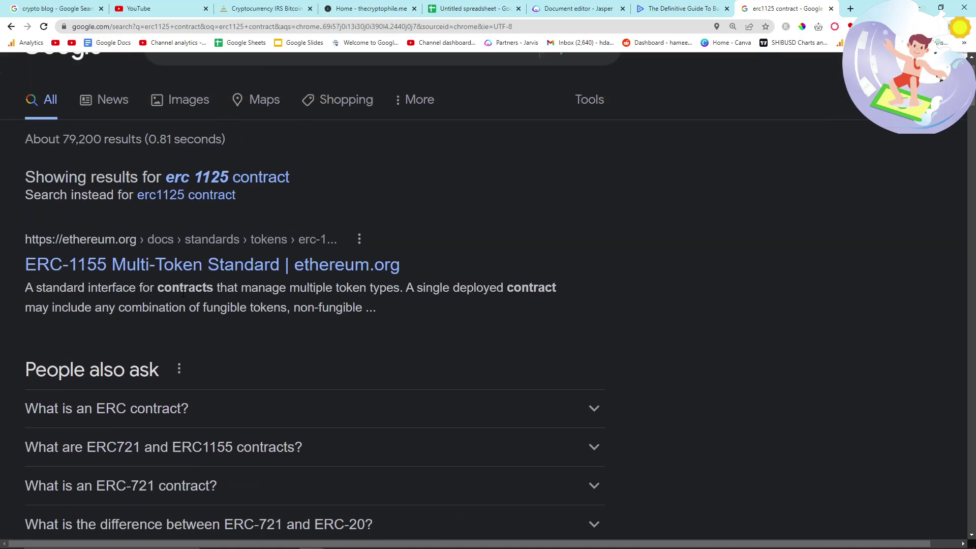
middle_click(98, 263)
left_click(783, 8)
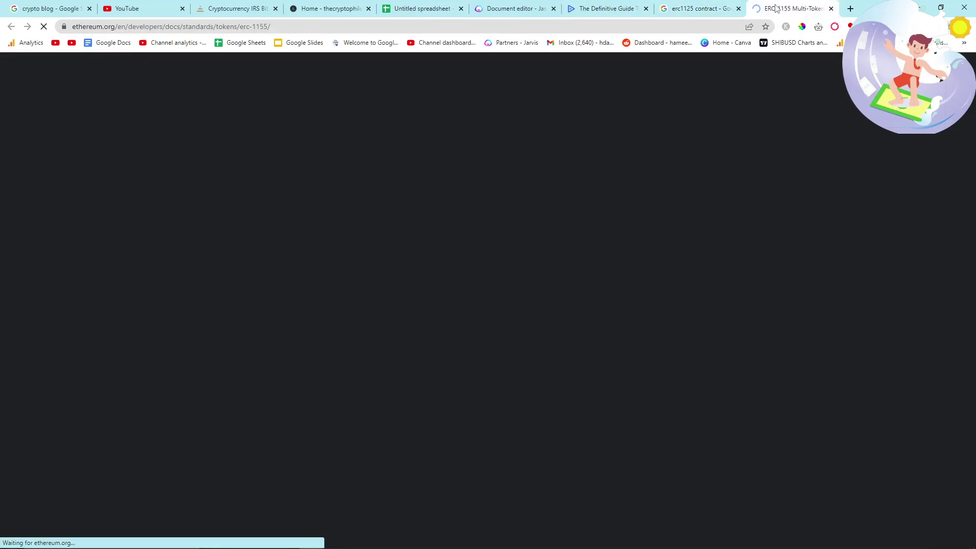
Copy the Introduction text of the ERC-1155 page, from its first paragraph through the sentence about EIP-1155.
scroll(295, 214, "down", 2)
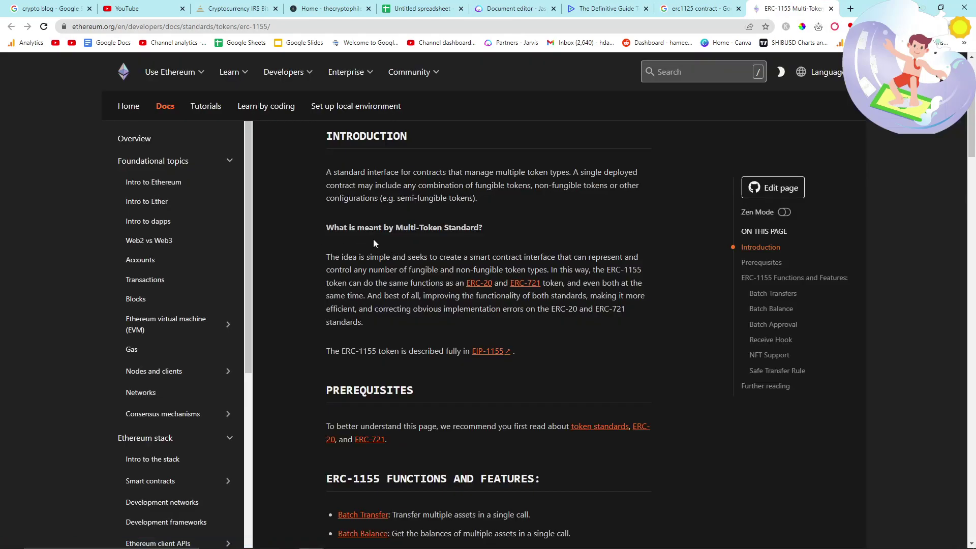
scroll(373, 238, "down", 2)
scroll(489, 336, "up", 2)
left_click_drag(414, 390, 535, 350)
key("ctrl+c")
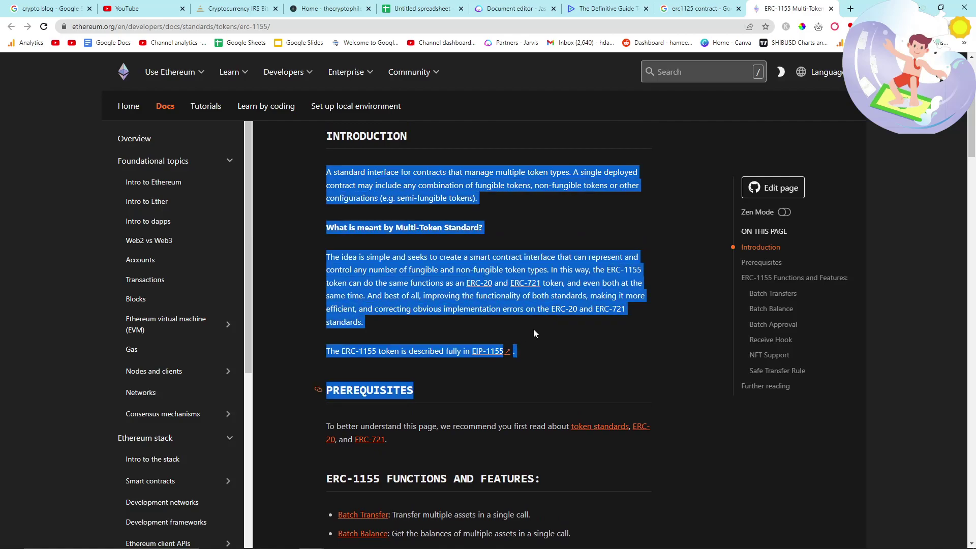
Switch to the Jasper document editor, paste the copied ERC-1155 introduction into the document, and add blank lines below it.
left_click(513, 8)
left_click(453, 171)
key("ctrl+v")
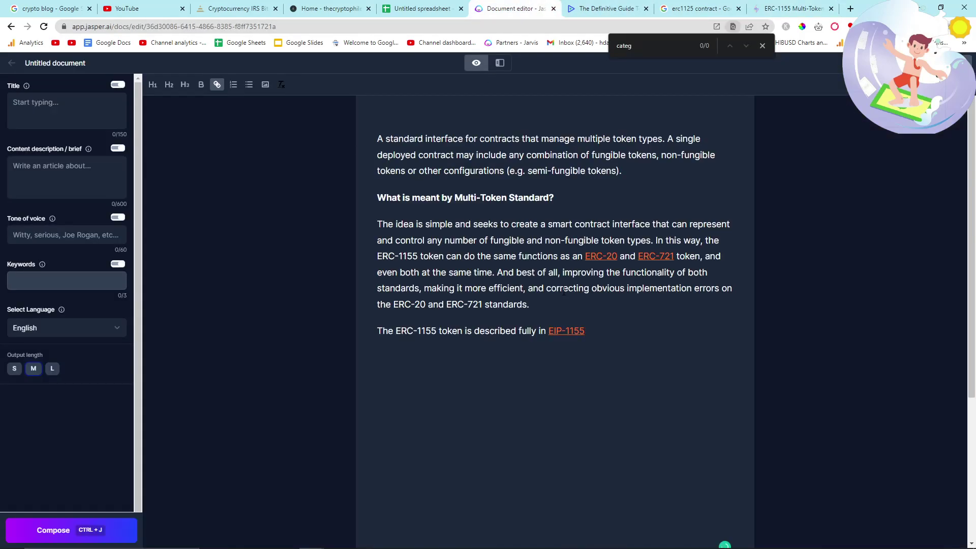
key("Return")
key("Return")
Copy the document paragraph beginning "The idea is simple" and paste it into the content description / brief.
left_click_drag(529, 304, 377, 224)
key("ctrl+c")
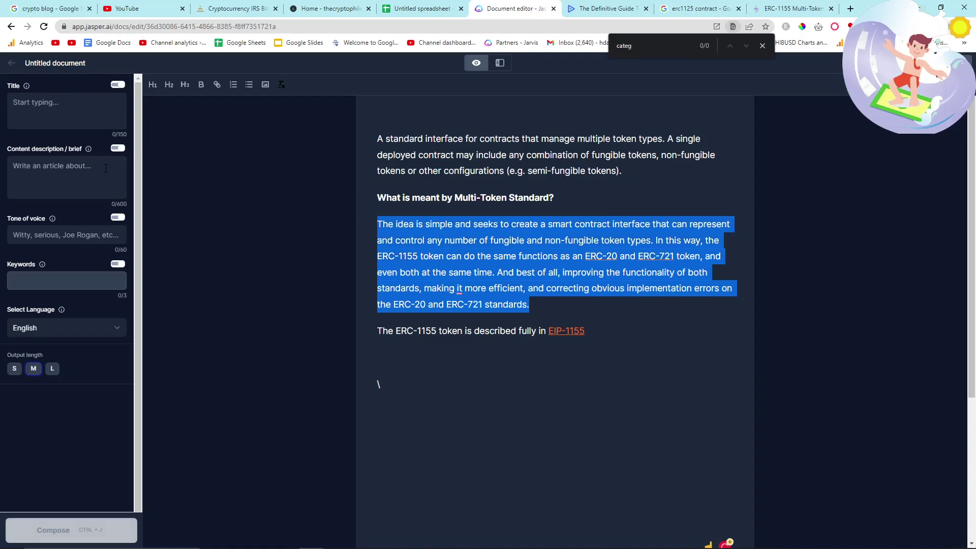
left_click(66, 178)
key("ctrl+v")
Add the H2 heading "What is a ERC-1125 Token?" below the pasted introduction and have Jasper compose text from it.
left_click(394, 381)
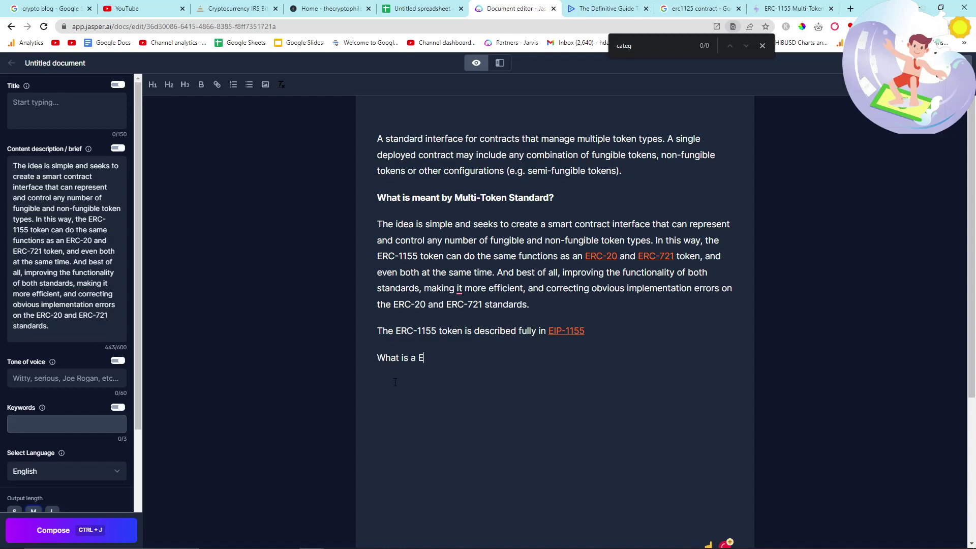
type("What is a ERC-1125 Token?")
triple_click(428, 367)
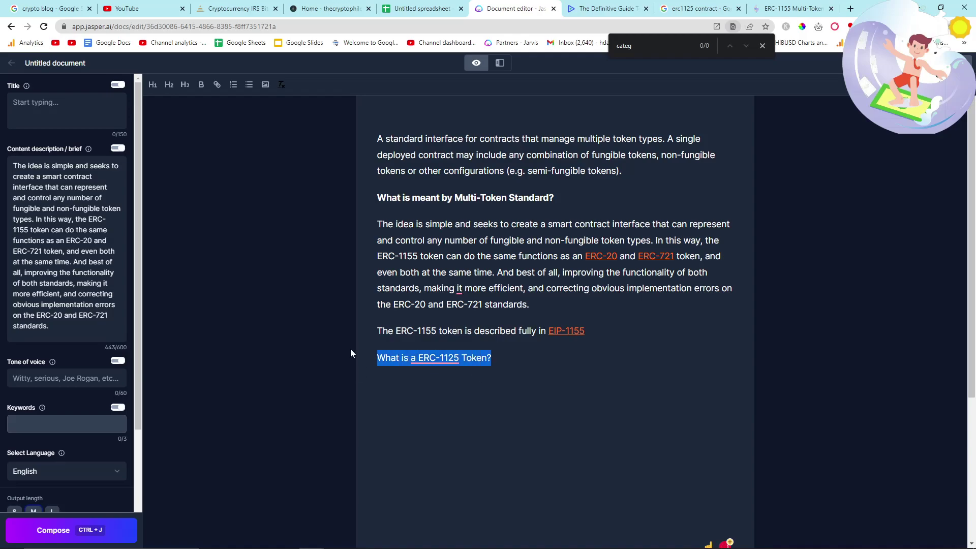
left_click(169, 84)
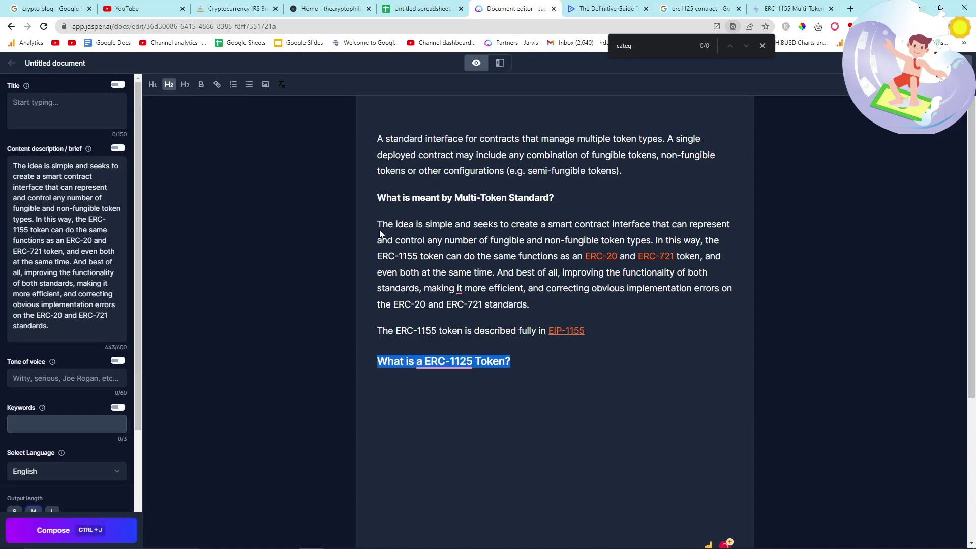
left_click(531, 366)
key("Return")
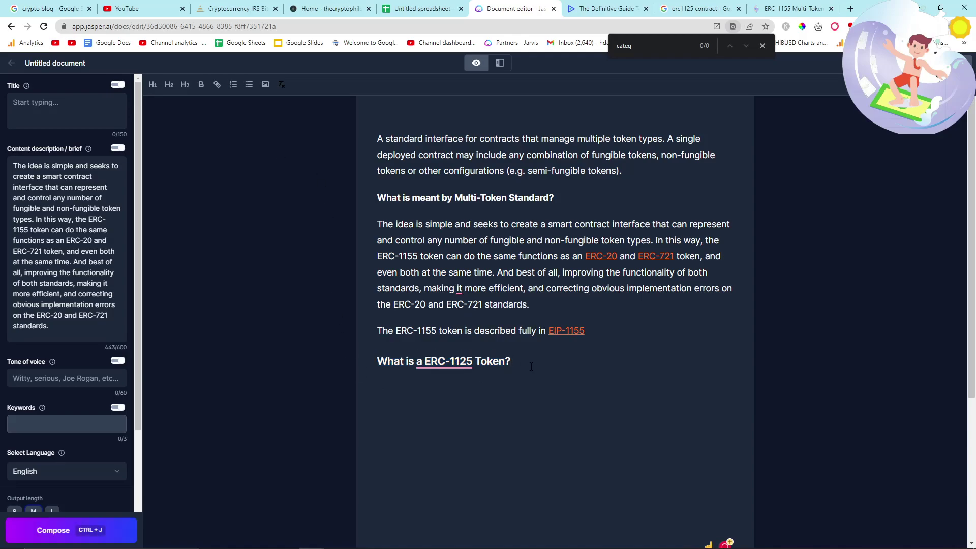
key("ctrl+j")
scroll(436, 300, "down", 1)
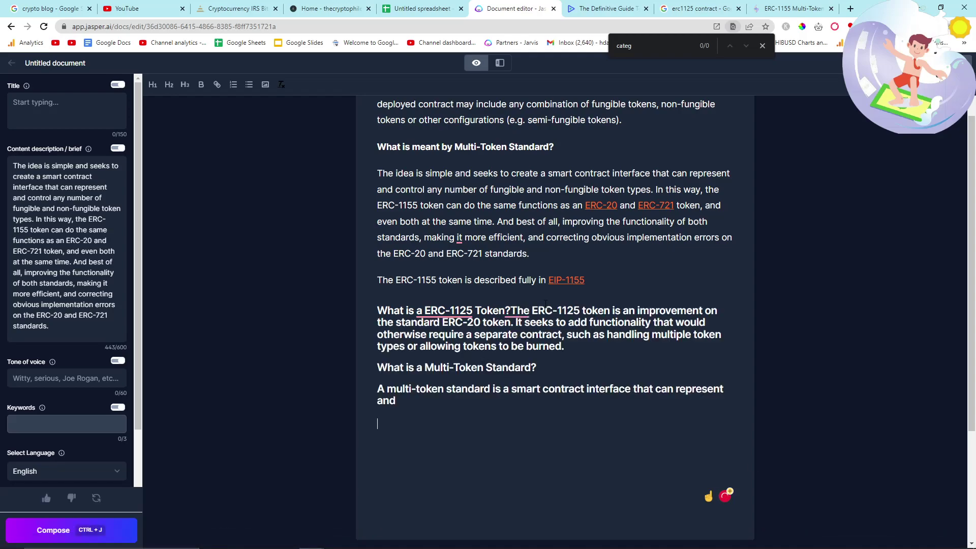
Put the composed text on its own line below the ERC-1125 heading and remove its H2 formatting.
left_click(510, 311)
key("Return")
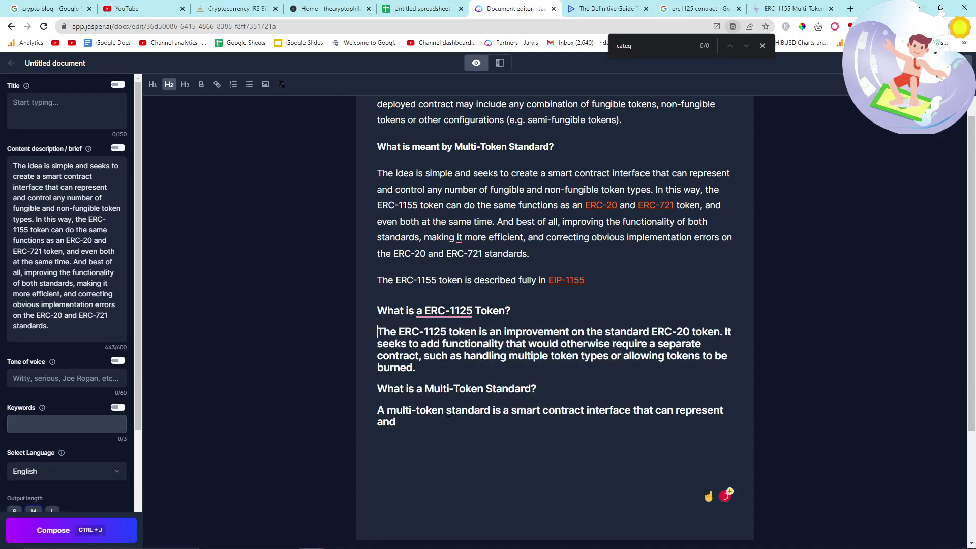
left_click_drag(449, 420, 427, 439)
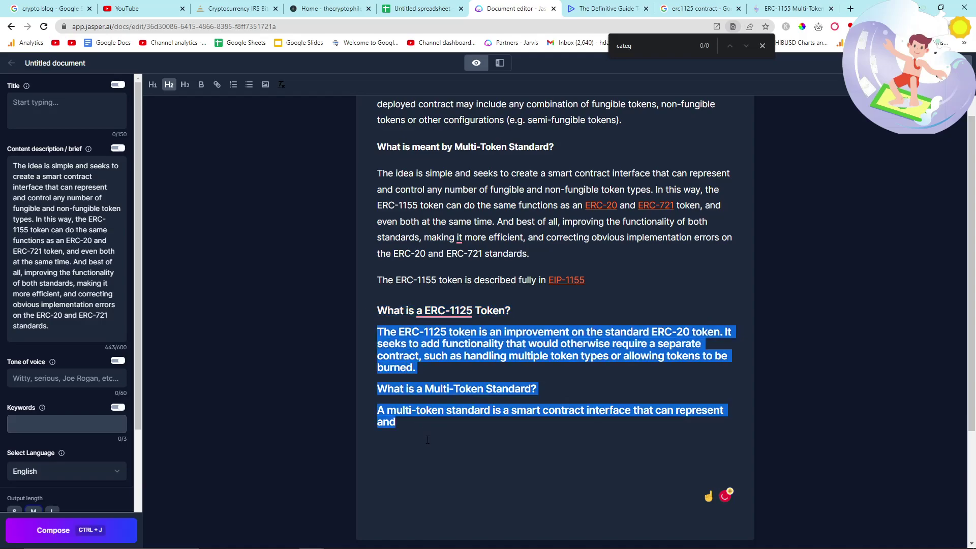
left_click(169, 84)
left_click(388, 350)
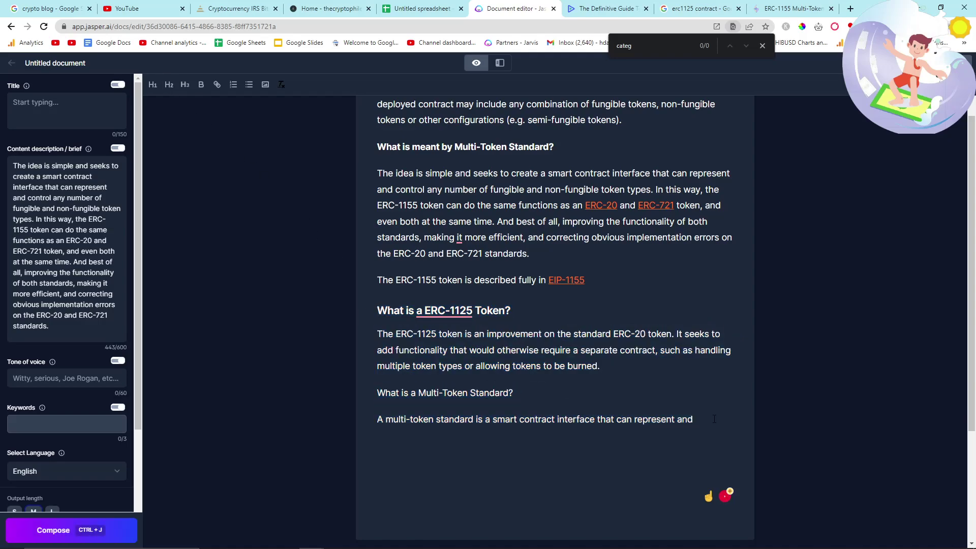
Delete the composed "What is a Multi-Token Standard?" line and the unfinished sentence below it.
left_click_drag(714, 419, 497, 362)
left_click(544, 399)
left_click_drag(694, 420, 376, 392)
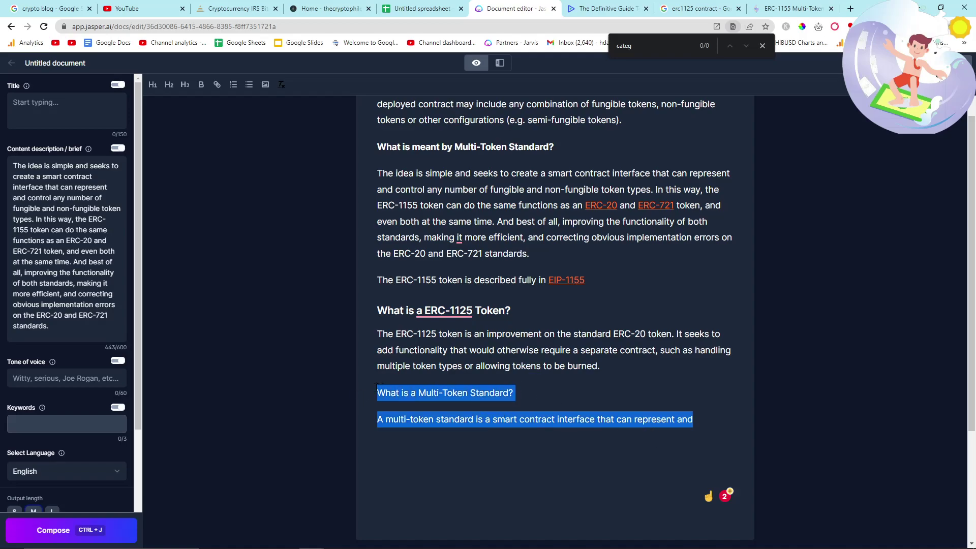
key("BackSpace")
Copy the composed ERC-1125 token paragraph and paste it into cell D2 under CATEGORY DESCRIPTION in the Google Sheets spreadsheet.
left_click_drag(511, 311, 370, 305)
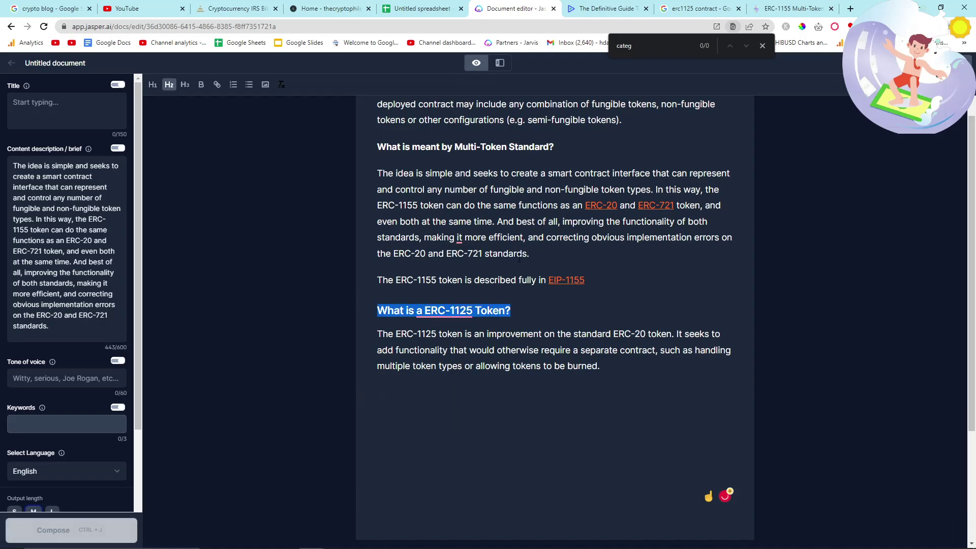
left_click_drag(602, 367, 375, 332)
key("ctrl+c")
left_click(418, 8)
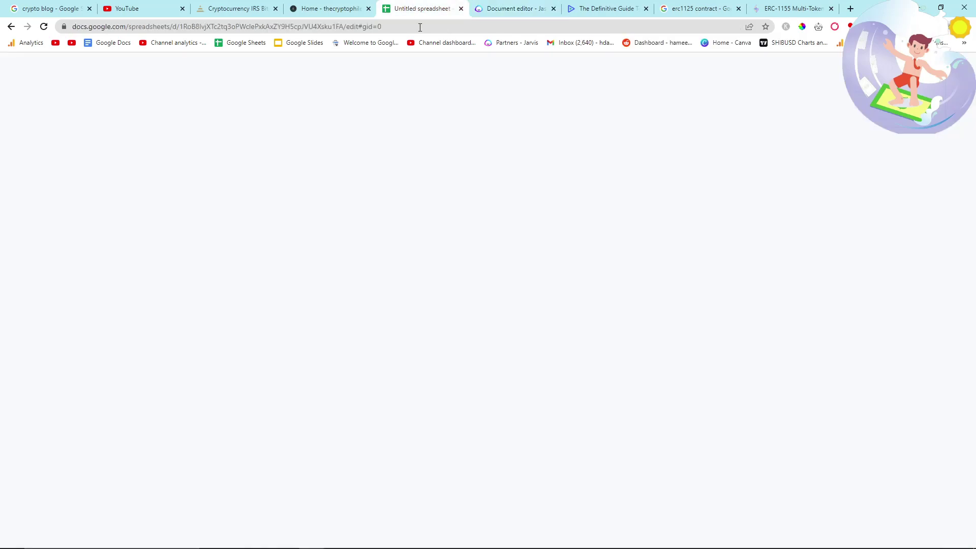
left_click(359, 187)
left_click(373, 137)
left_click(372, 147)
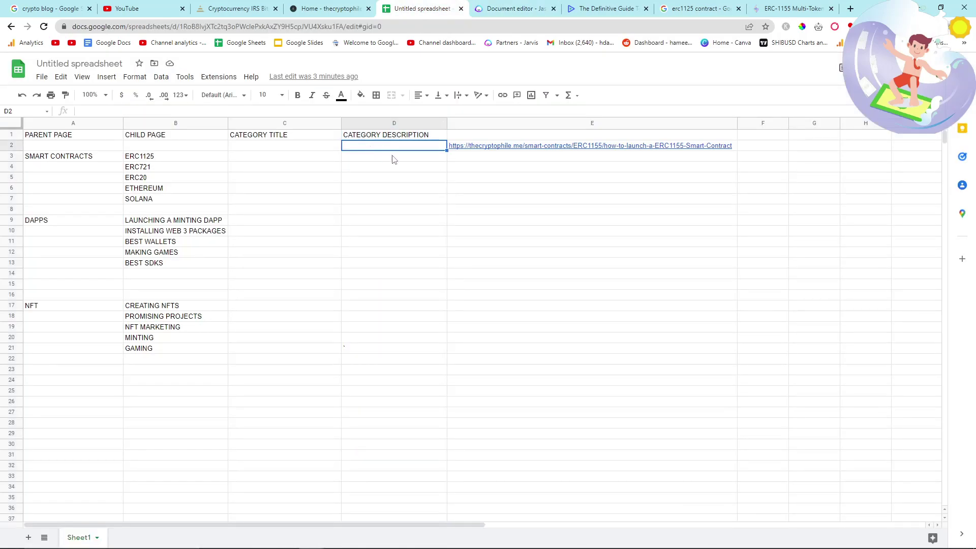
key("ctrl+v")
left_click(403, 212)
left_click(430, 150)
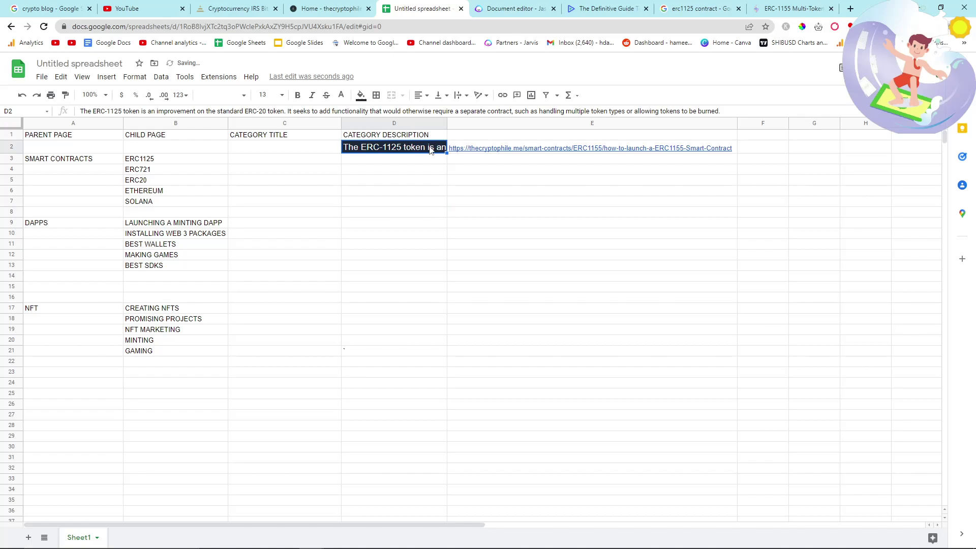
left_click(538, 241)
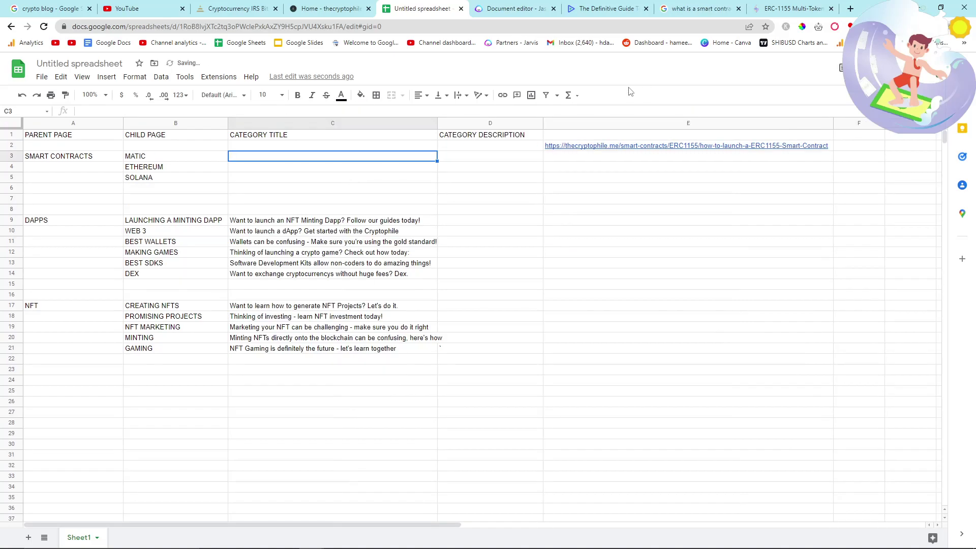
Review the smart contract child pages and the category titles filled in for the DAPPS and NFT child pages.
mouse_move(780, 544)
left_click(179, 168)
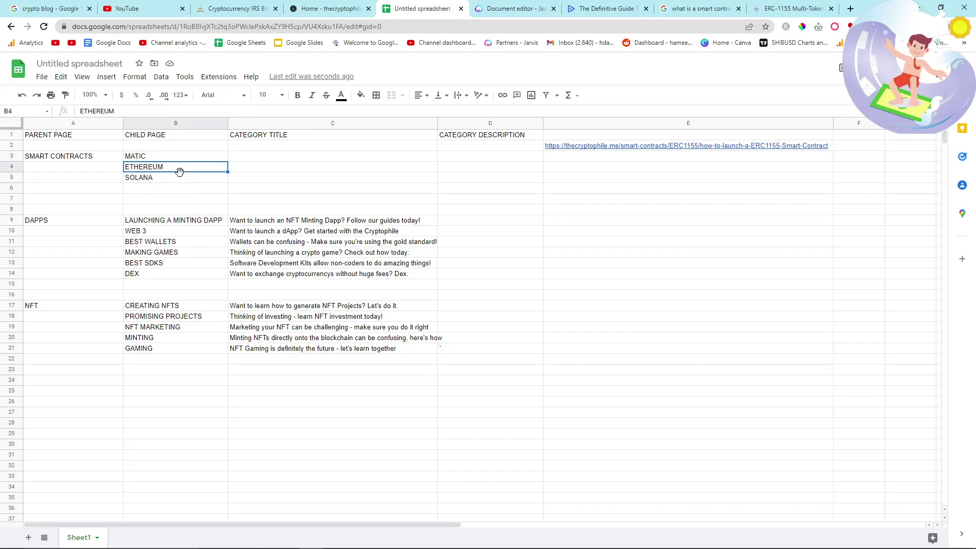
left_click(182, 184)
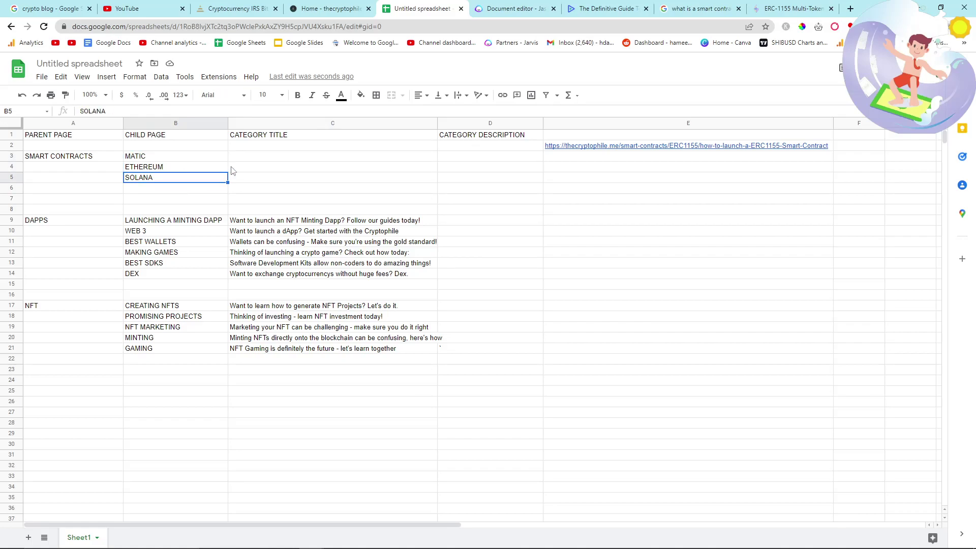
left_click(252, 168)
left_click(162, 168)
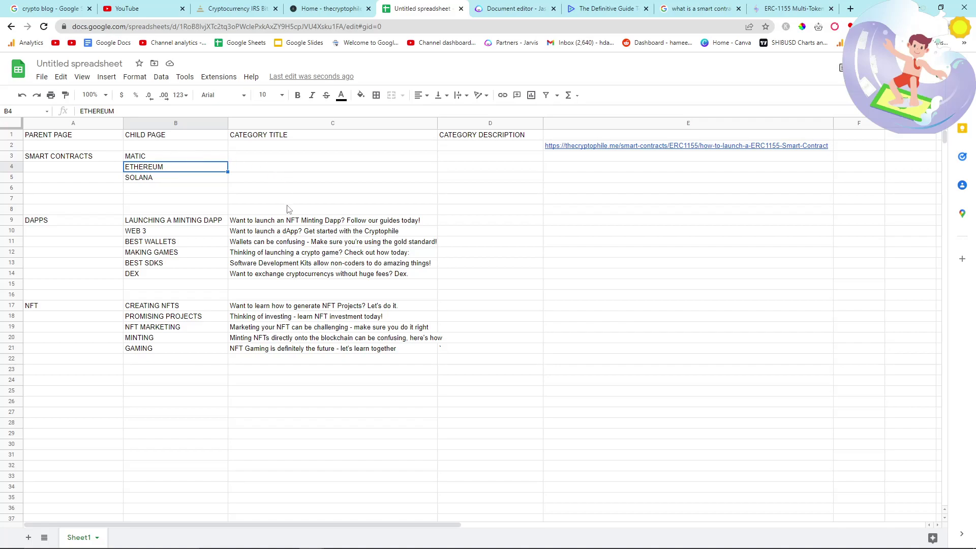
left_click(278, 223)
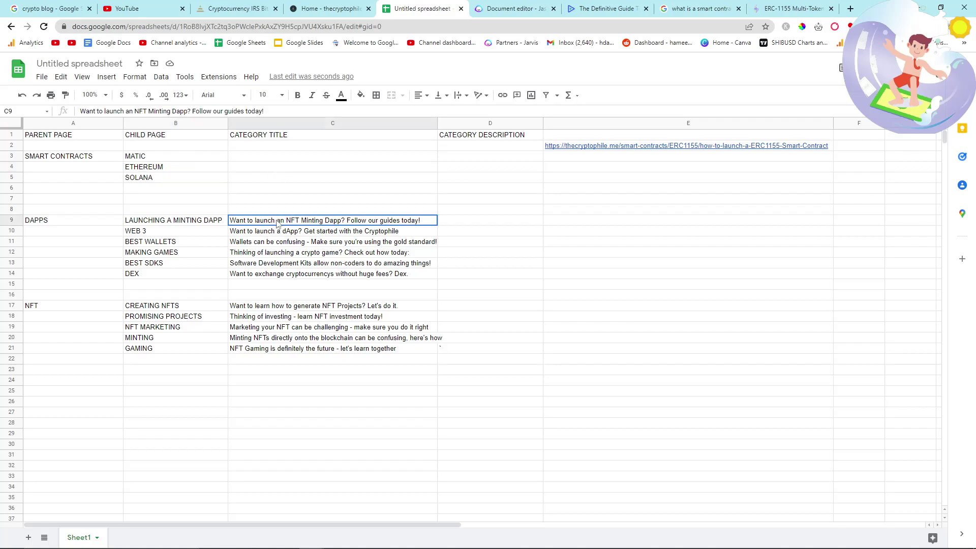
left_click(286, 351, "shift")
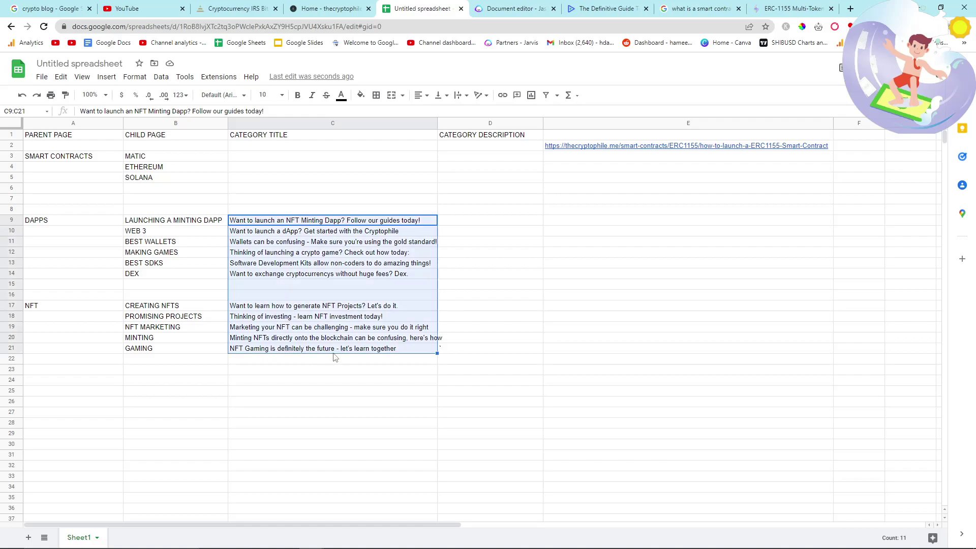
left_click(473, 287)
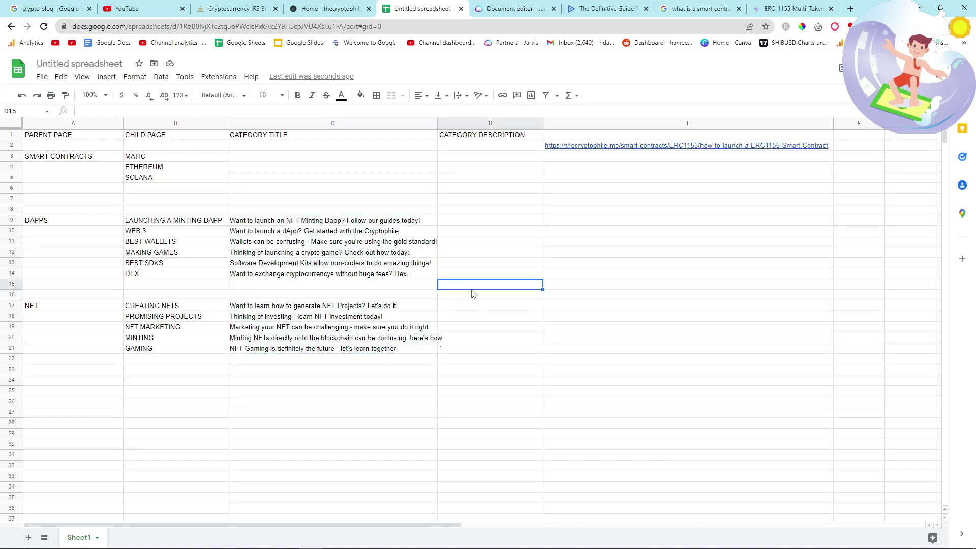
Copy the WEB 3 category title, replace the whole Jasper document text with it, and paste it as the document title.
left_click(323, 231)
key("ctrl+c")
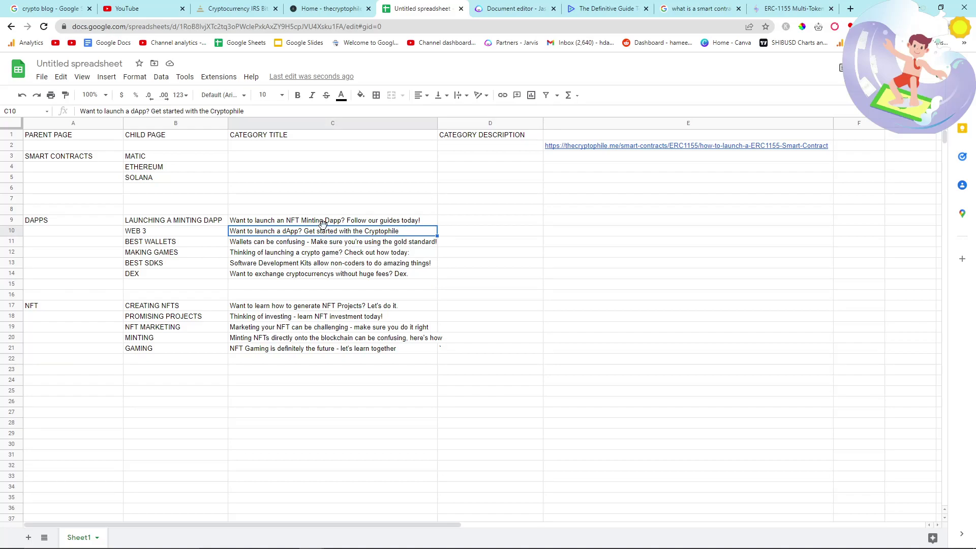
left_click(502, 5)
key("ctrl+a")
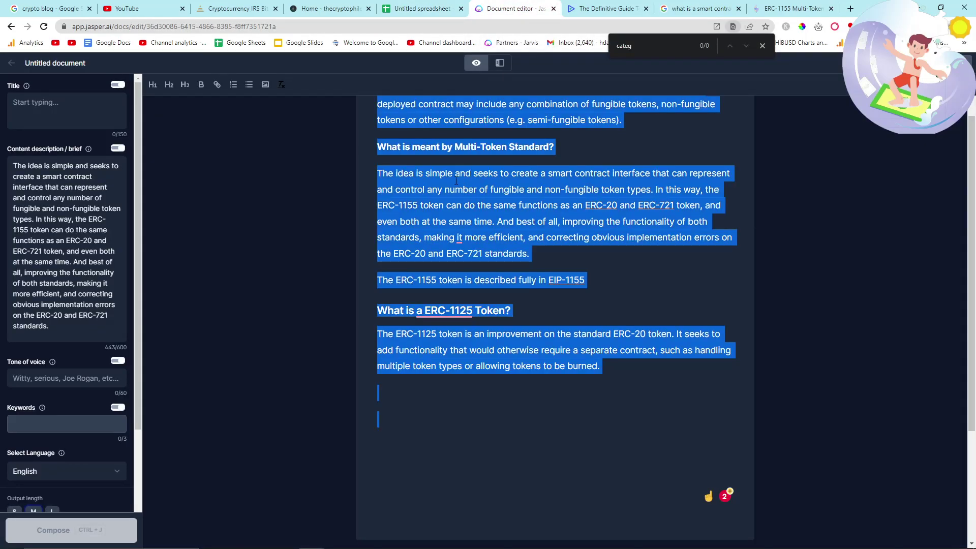
key("BackSpace")
key("ctrl+v")
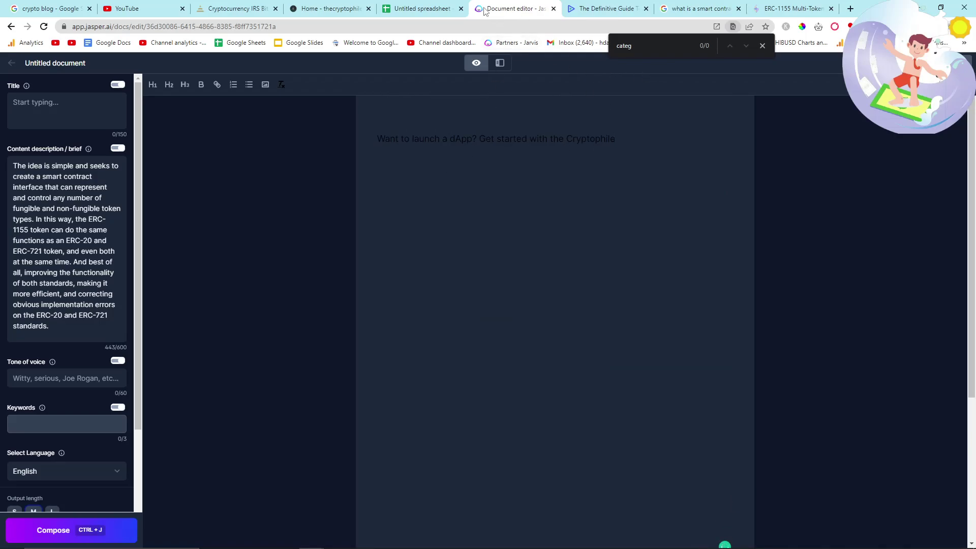
left_click(77, 105)
key("ctrl+v")
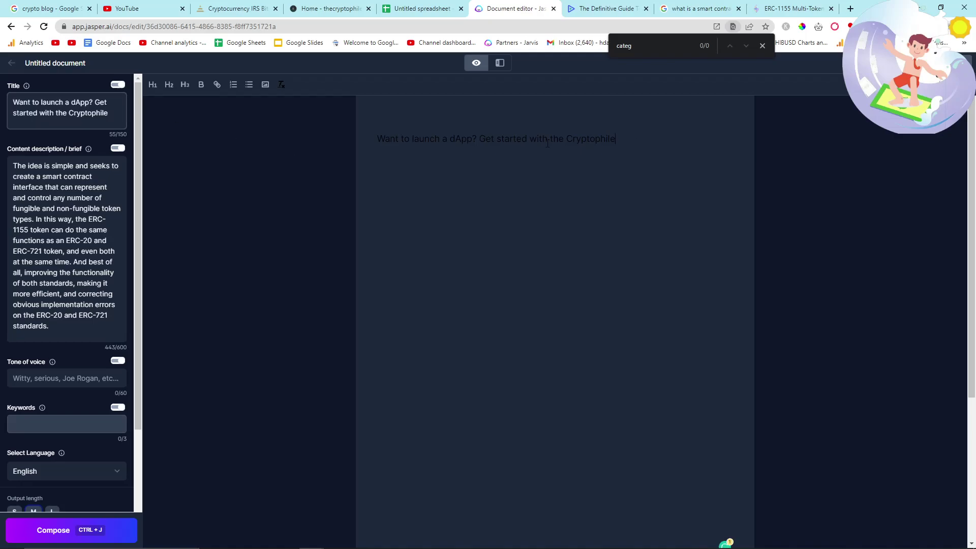
Clear the content description and the document body, and have Jasper compose new text from the dApp title.
left_click(253, 162)
left_click(54, 229)
key("ctrl+a")
key("BackSpace")
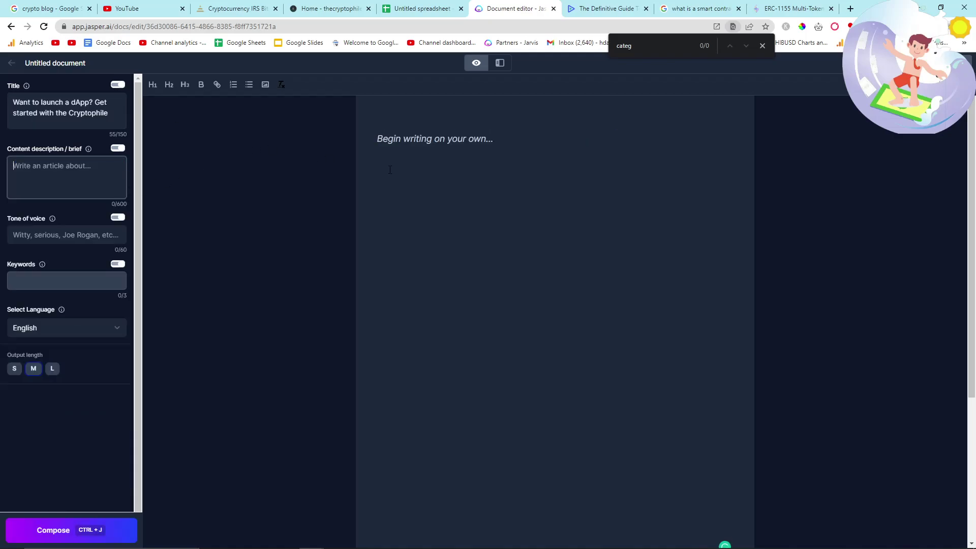
left_click(465, 145)
key("ctrl+j")
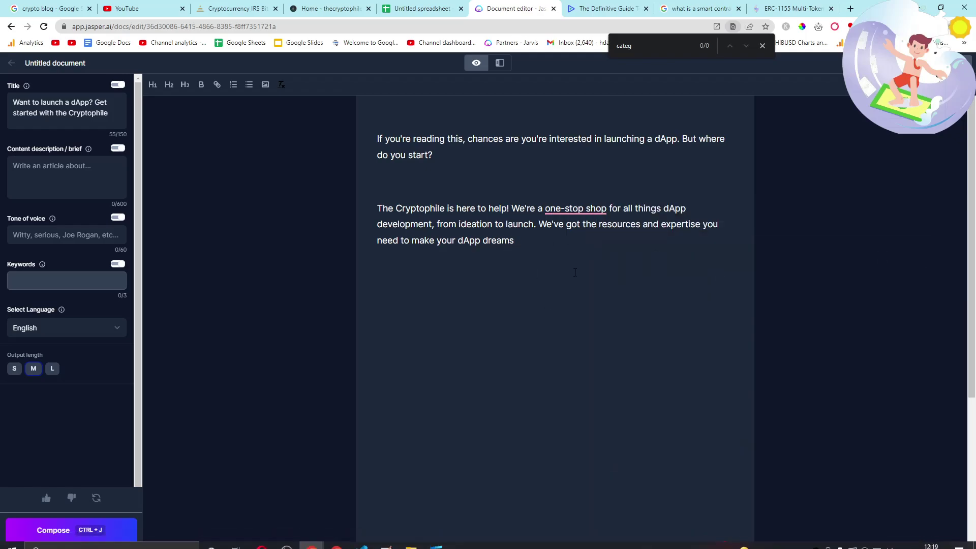
Copy the composed dApp text into the spreadsheet as the category description for LAUNCHING A MINTING DAPP in cell D9.
left_click_drag(515, 241, 352, 115)
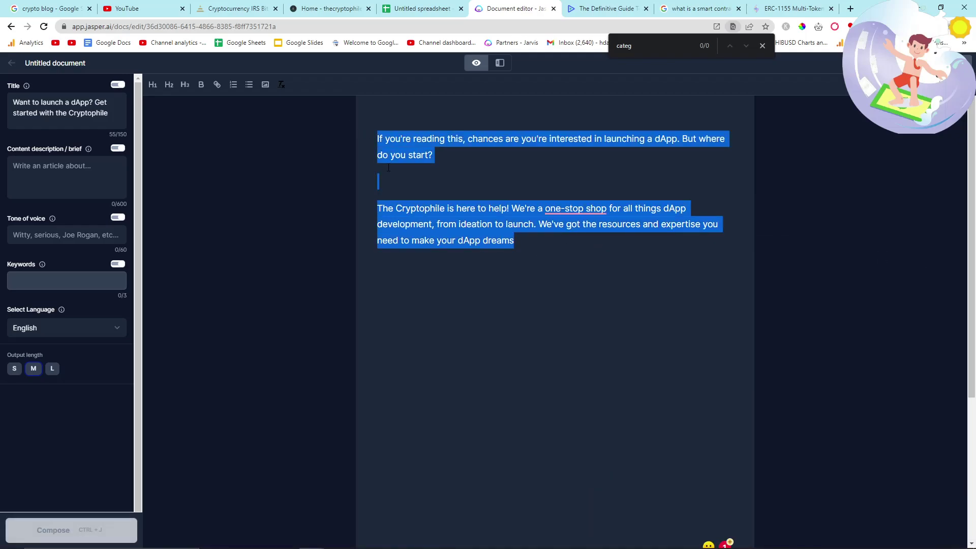
left_click(414, 9)
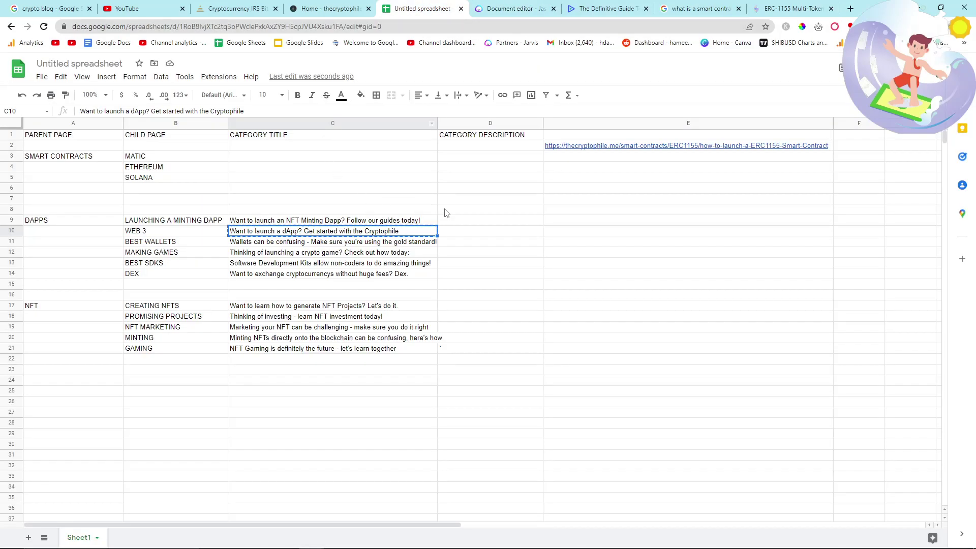
double_click(464, 222)
key("ctrl+v")
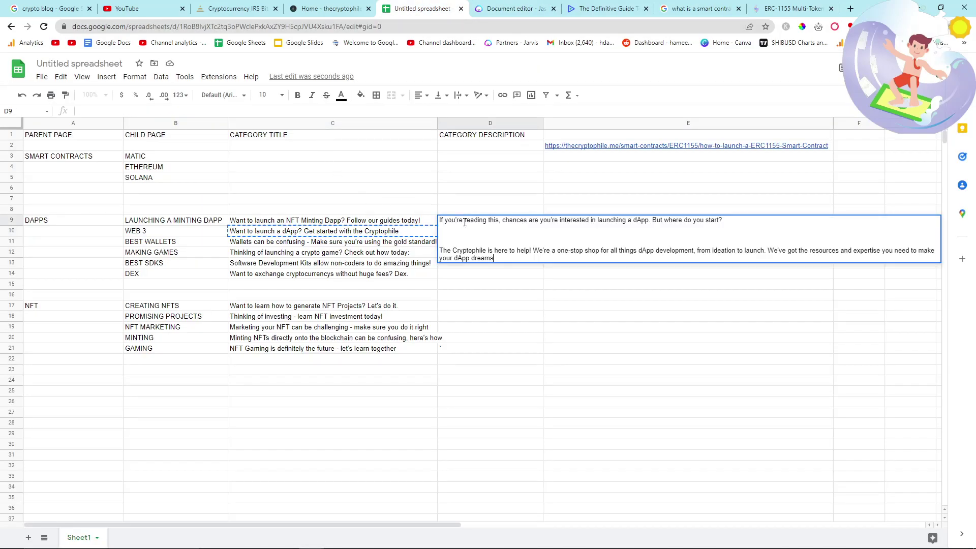
left_click_drag(652, 318, 610, 327)
key("ctrl+z")
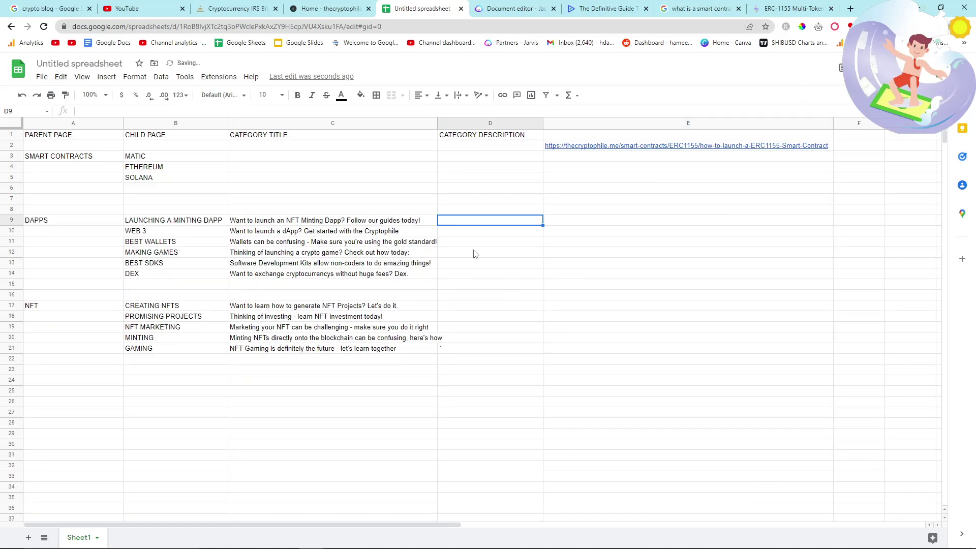
double_click(452, 224)
key("ctrl+v")
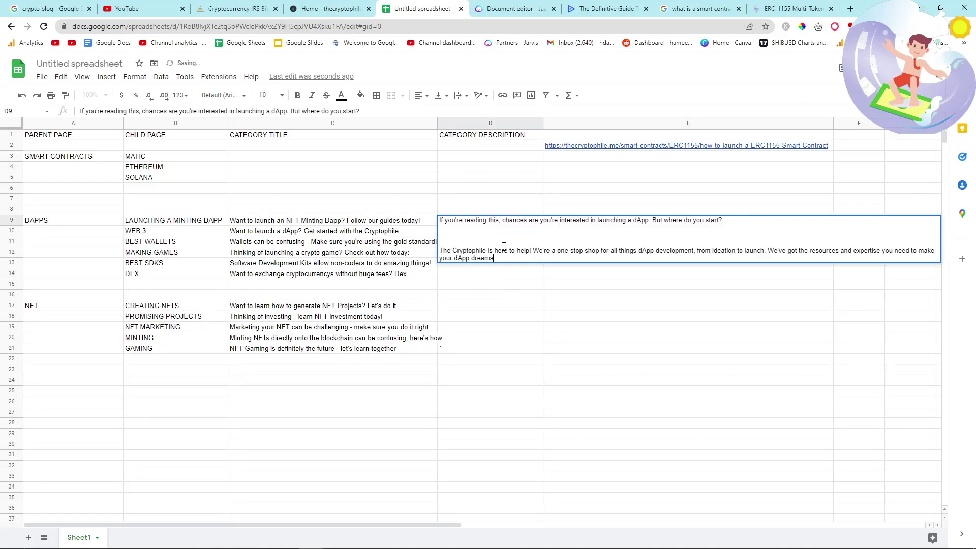
left_click_drag(540, 296, 466, 262)
left_click(462, 252)
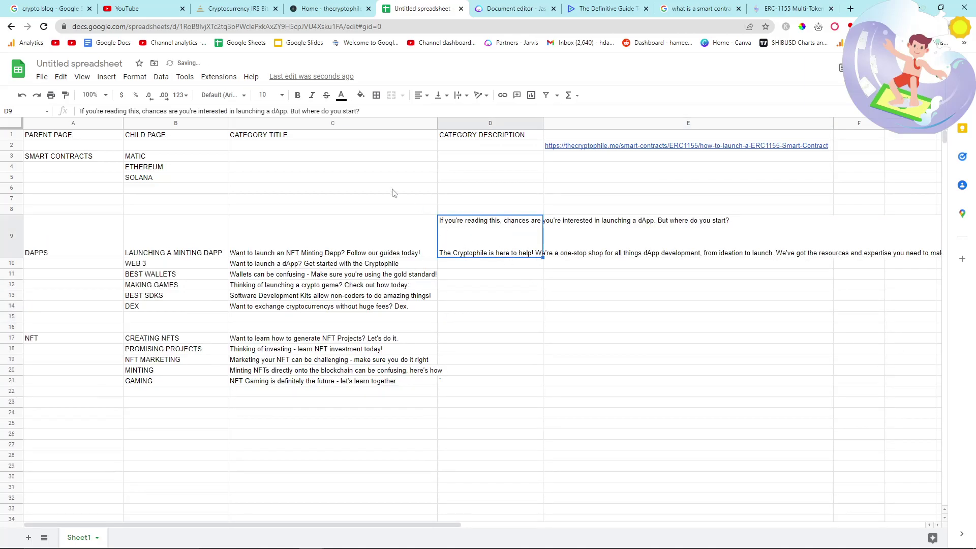
Wrap the text of the category description in cell D9.
left_click(133, 77)
mouse_move(181, 169)
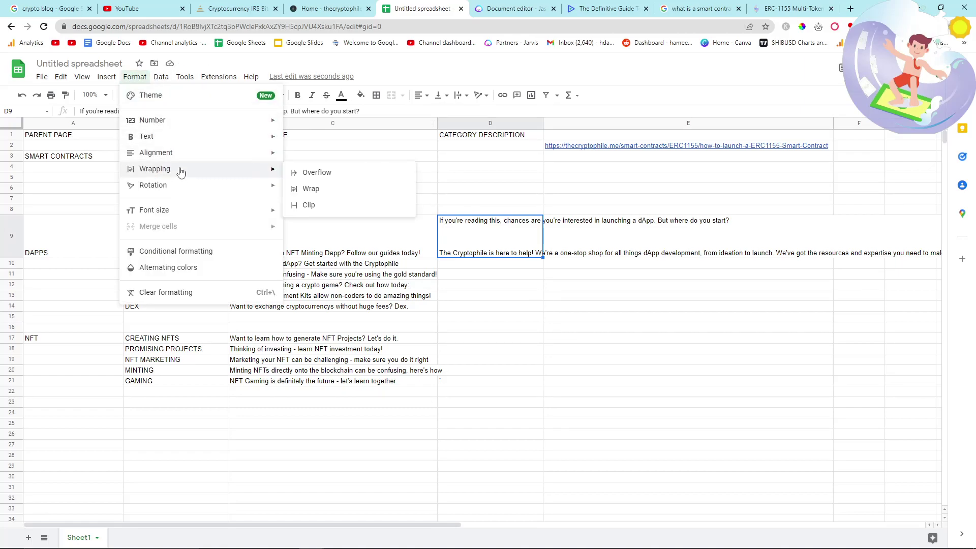
left_click(330, 195)
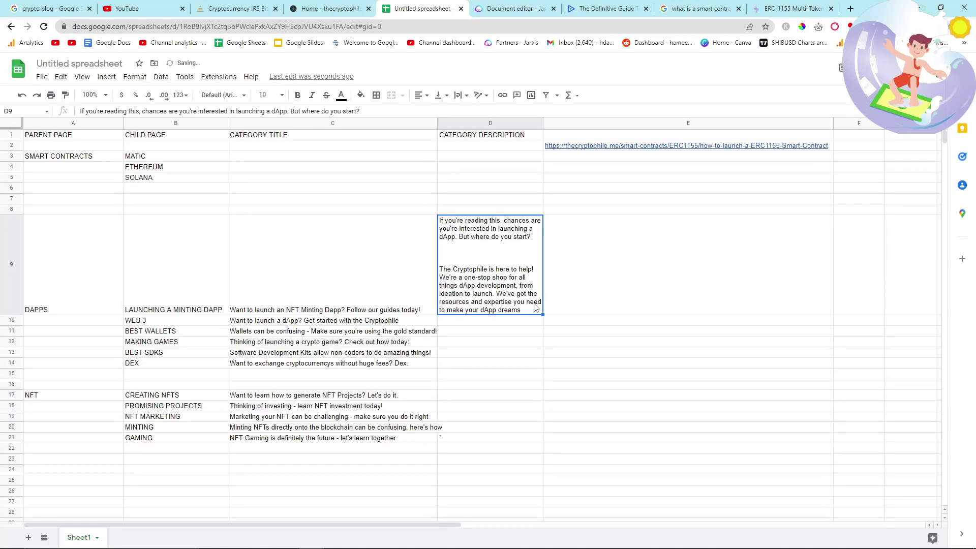
Set the category description in cell D9 to clip its text and reduce the height of row 9.
left_click(586, 300)
left_click(496, 272)
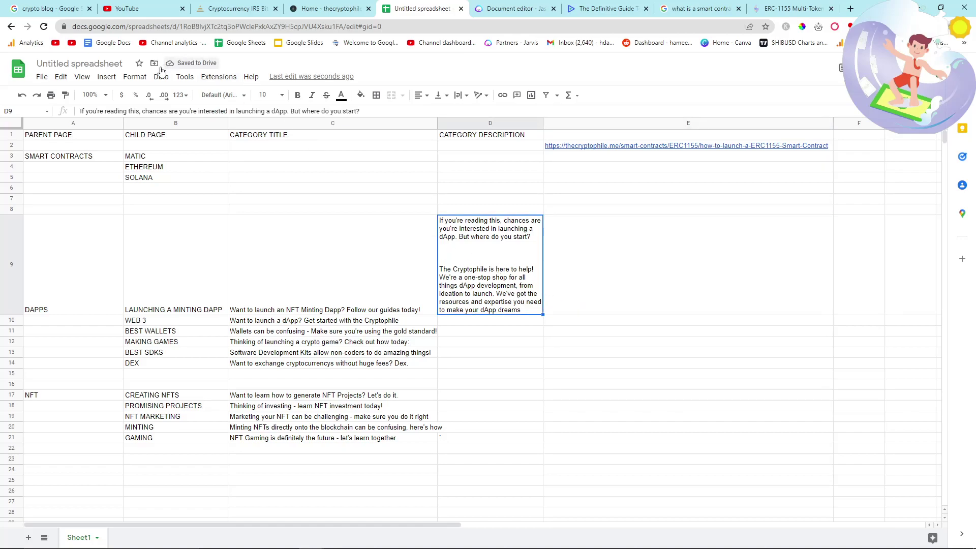
left_click(145, 79)
mouse_move(174, 169)
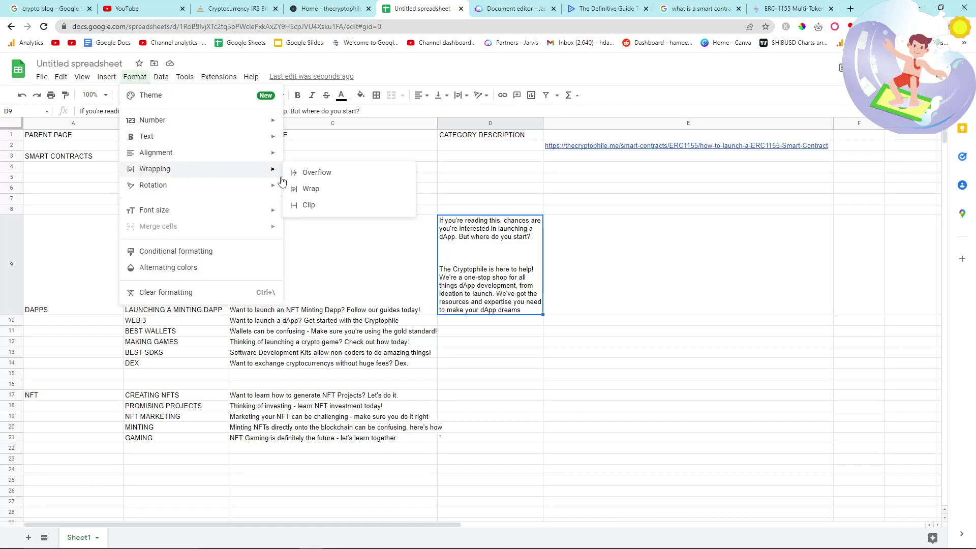
left_click(323, 210)
left_click(557, 254)
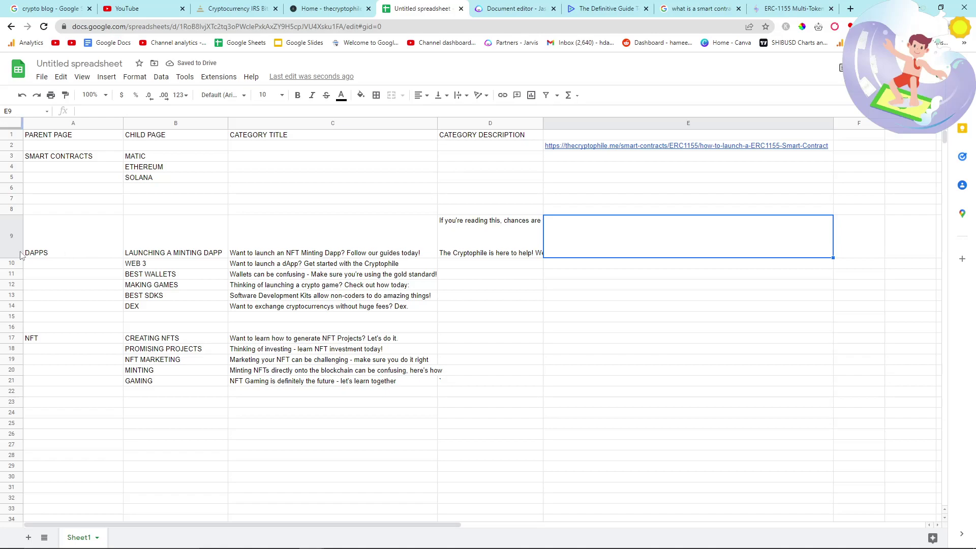
left_click_drag(13, 258, 13, 235)
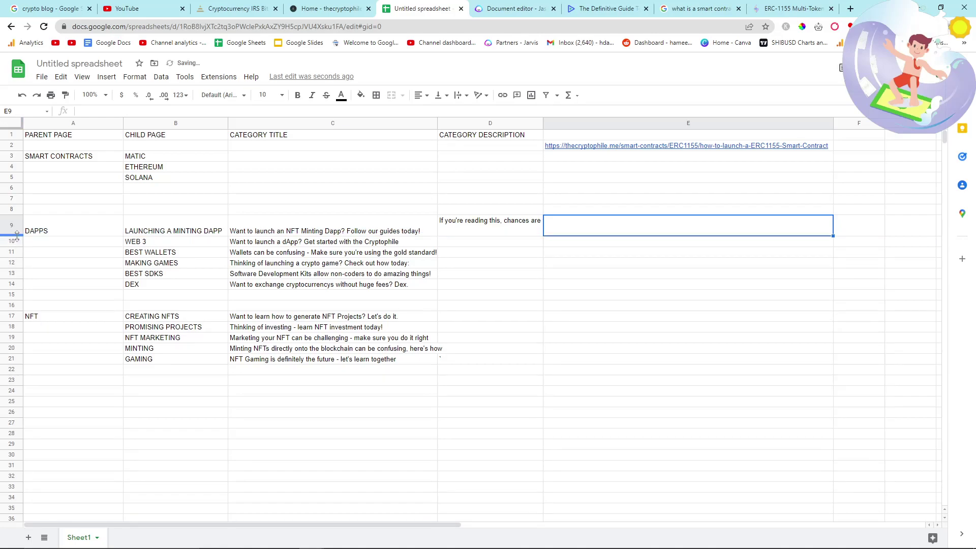
left_click(482, 228)
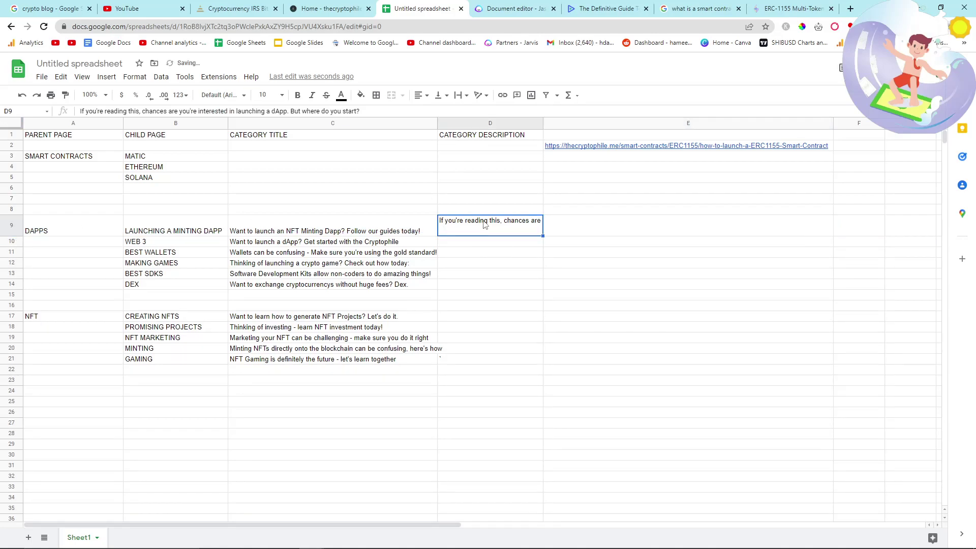
left_click(334, 243)
key("ctrl+c")
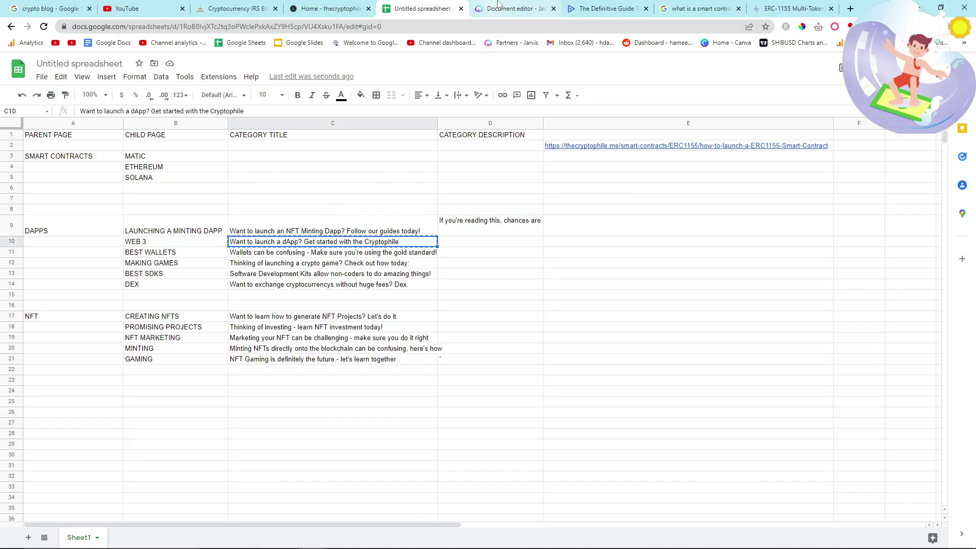
left_click(500, 6)
left_click(73, 117)
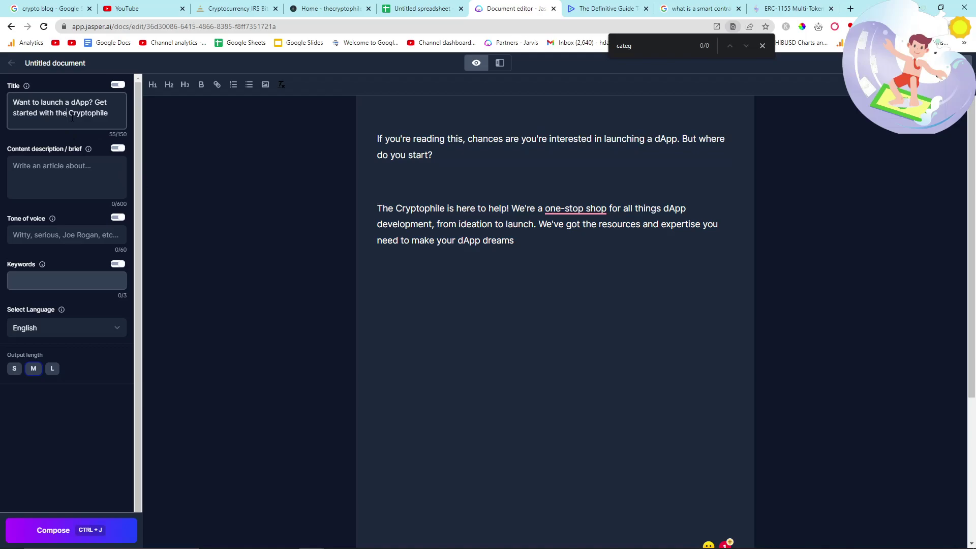
key("ctrl+a")
Move the category description from cell D9 to cell D10 in the WEB 3 row.
left_click(425, 5)
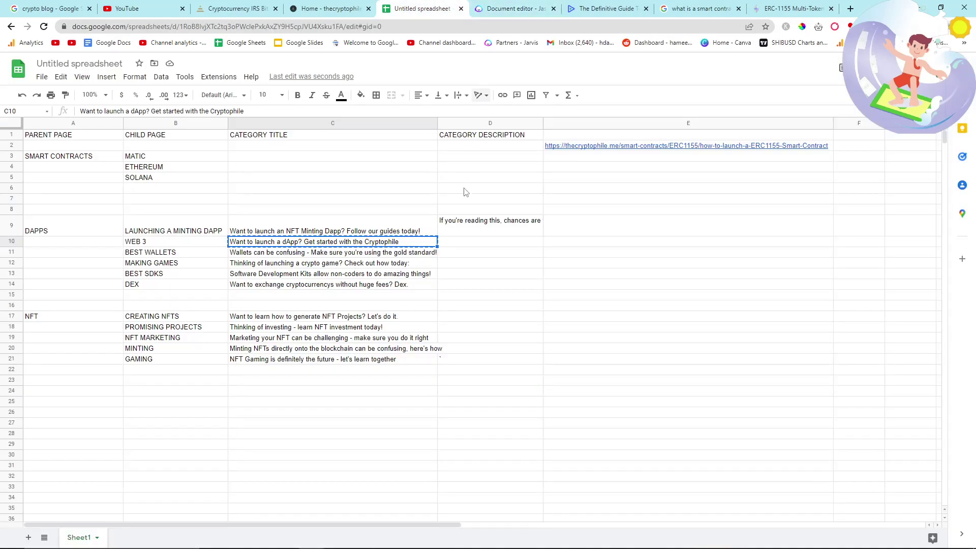
left_click(476, 229)
key("ctrl+c")
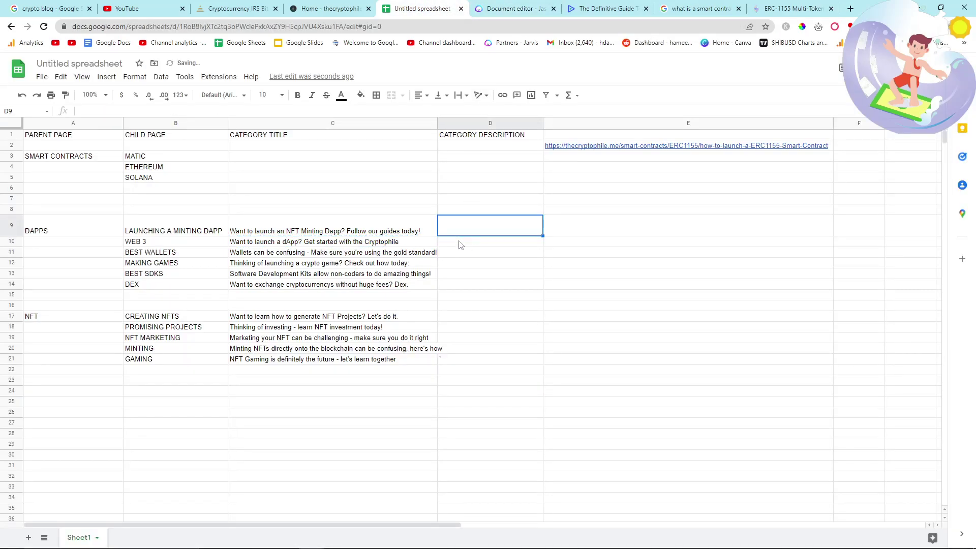
left_click(459, 242)
key("ctrl+v")
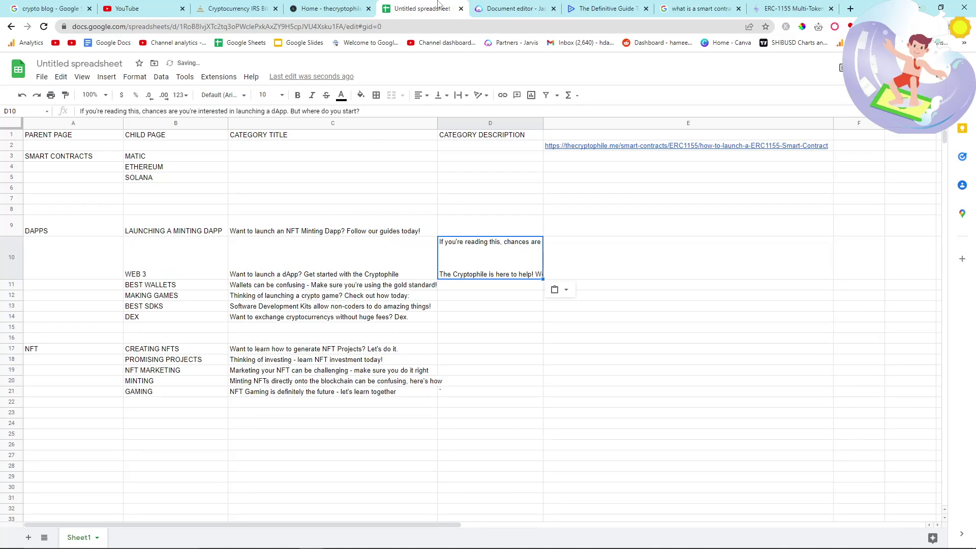
Copy the LAUNCHING A MINTING DAPP category title and paste it over the Jasper document title.
left_click(498, 6)
left_click(425, 5)
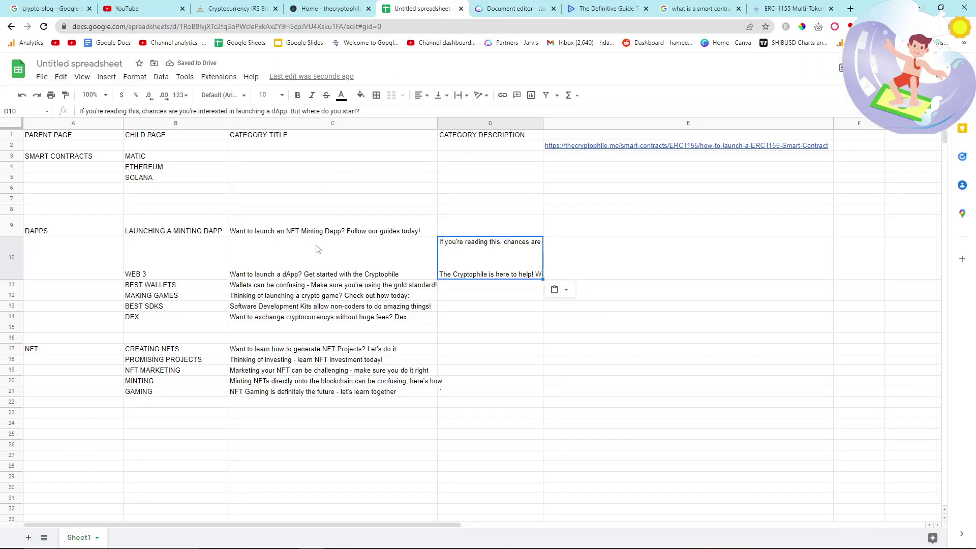
left_click(323, 233)
left_click(478, 6)
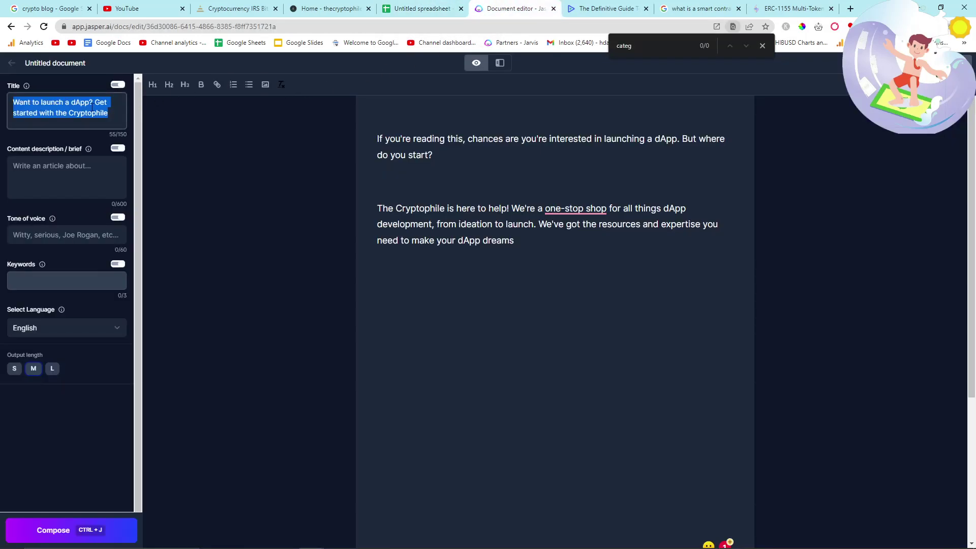
key("ctrl+v")
Clear the Jasper document body and compose new text from the NFT Minting Dapp title.
left_click(503, 246)
key("ctrl+a")
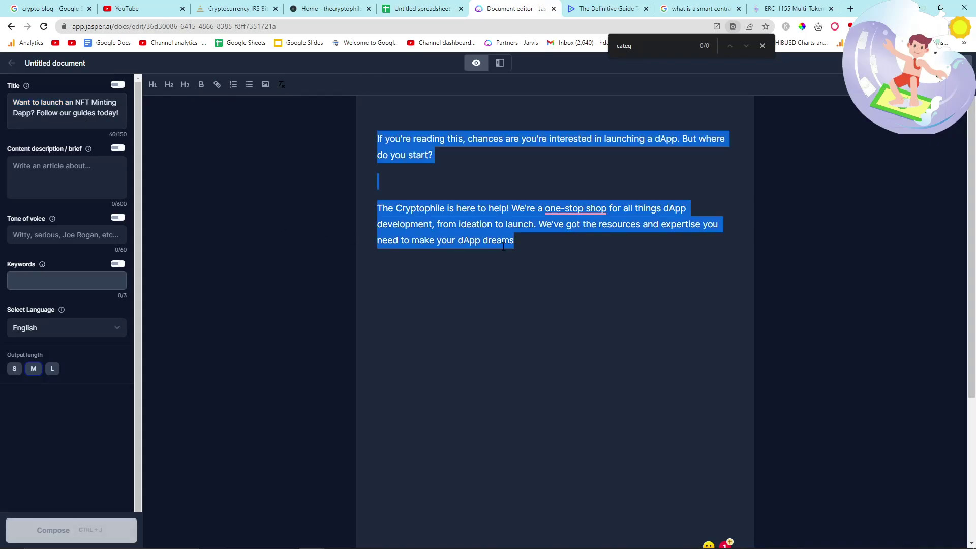
key("BackSpace")
key("ctrl+j")
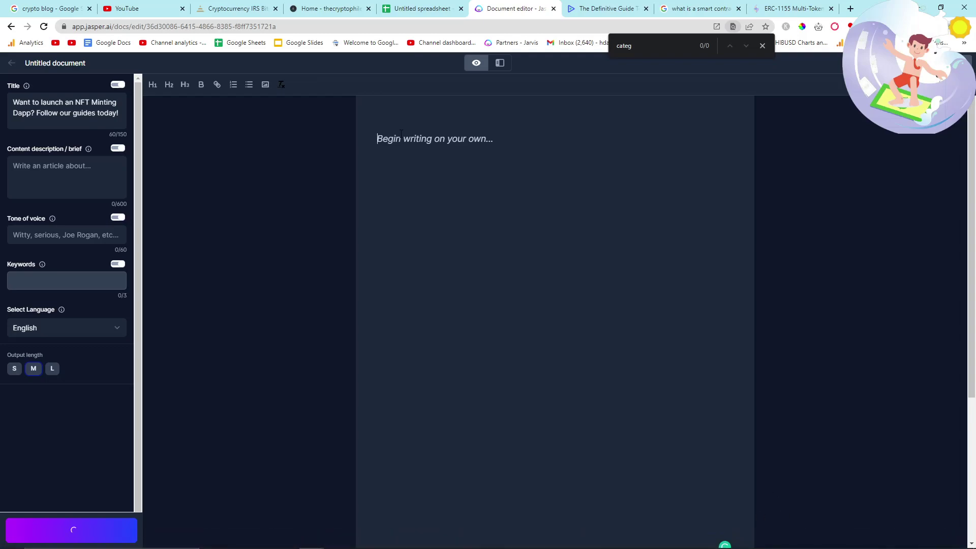
key("ctrl+j")
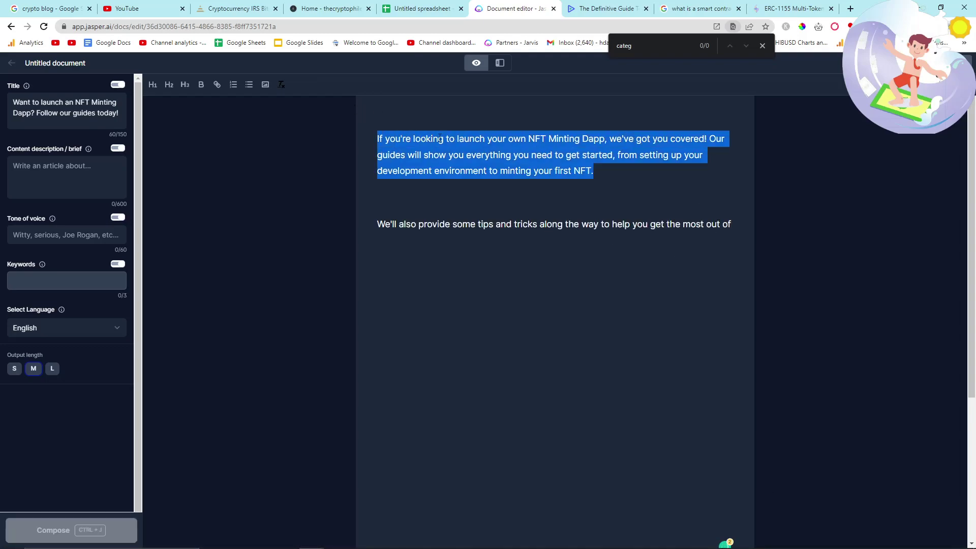
key("ctrl+j")
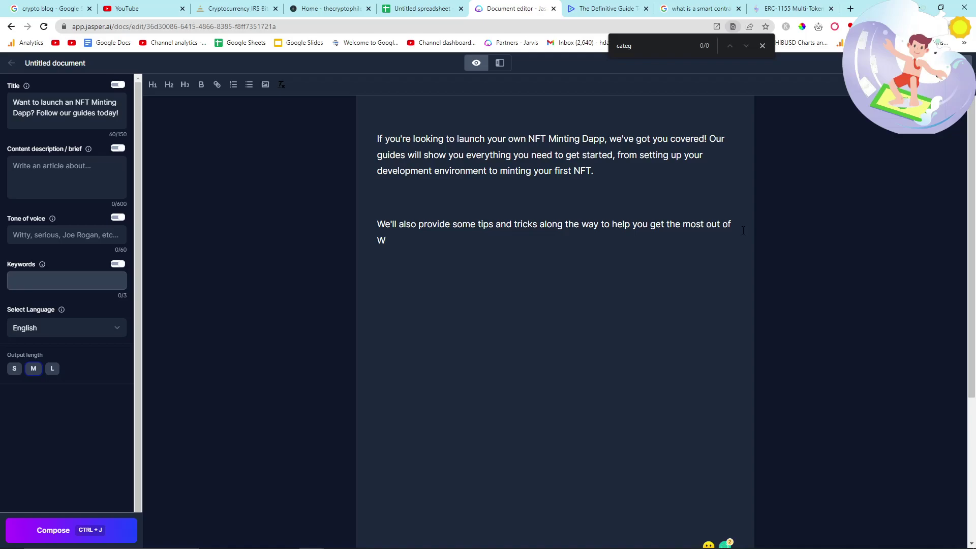
Copy the composed NFT Minting Dapp text into the spreadsheet as the category description in cell D9.
key("ctrl+a")
key("ctrl+shift+Tab")
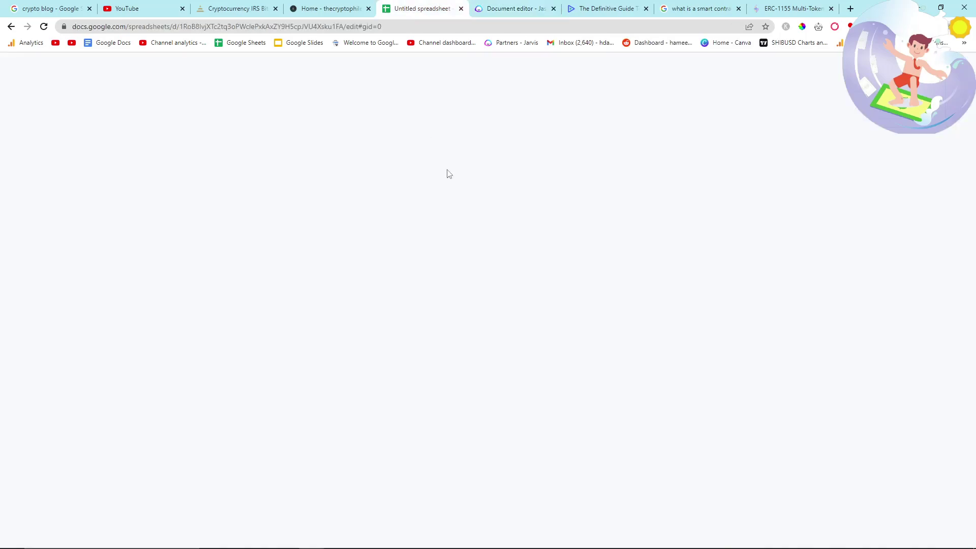
double_click(464, 223)
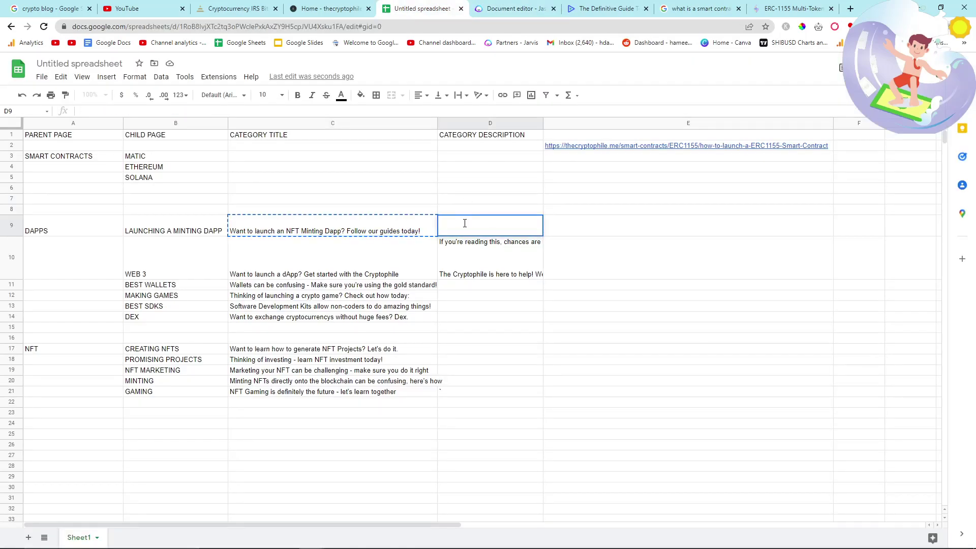
key("ctrl+v")
left_click(534, 285)
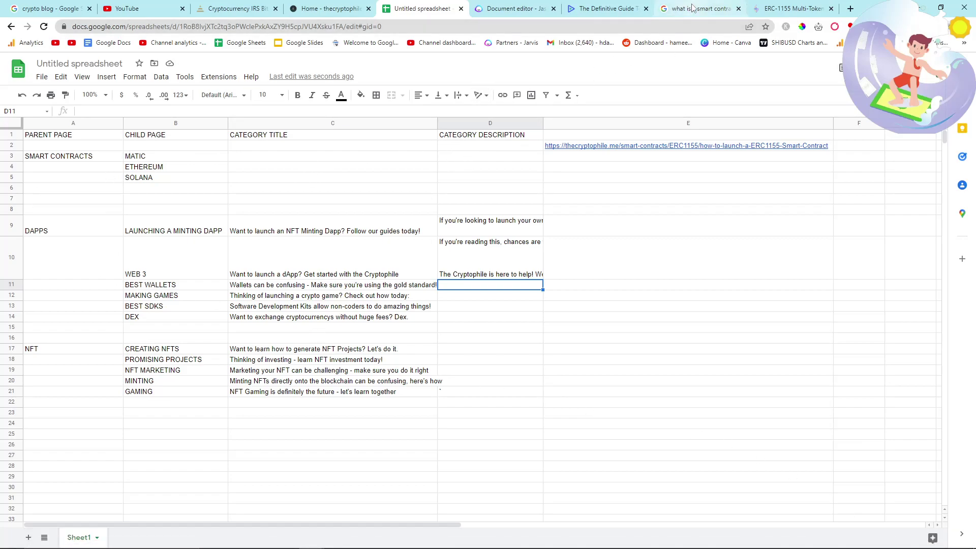
Switch to the blog's site and open its WordPress dashboard at thecryptophile.me/wp-admin.
left_click_drag(697, 8, 511, 8)
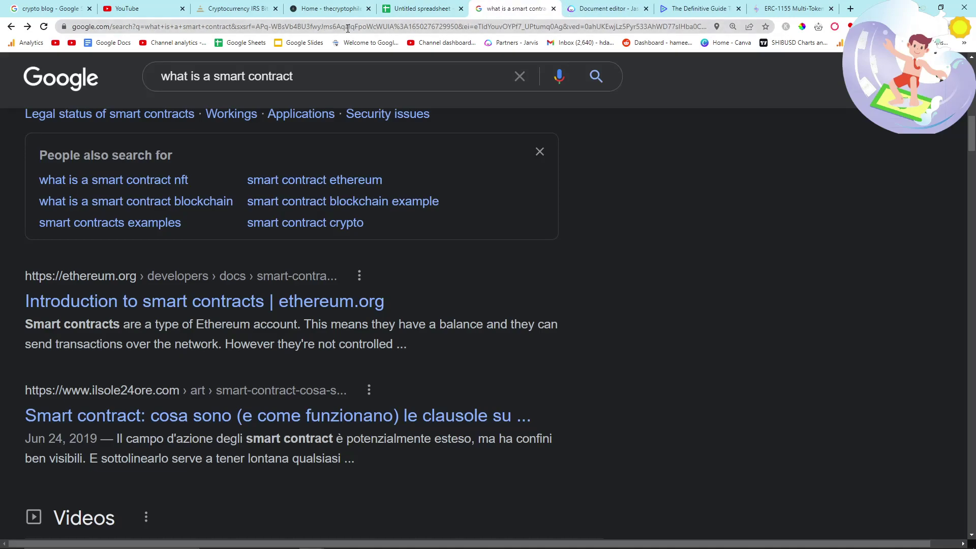
left_click(331, 8)
left_click(311, 28)
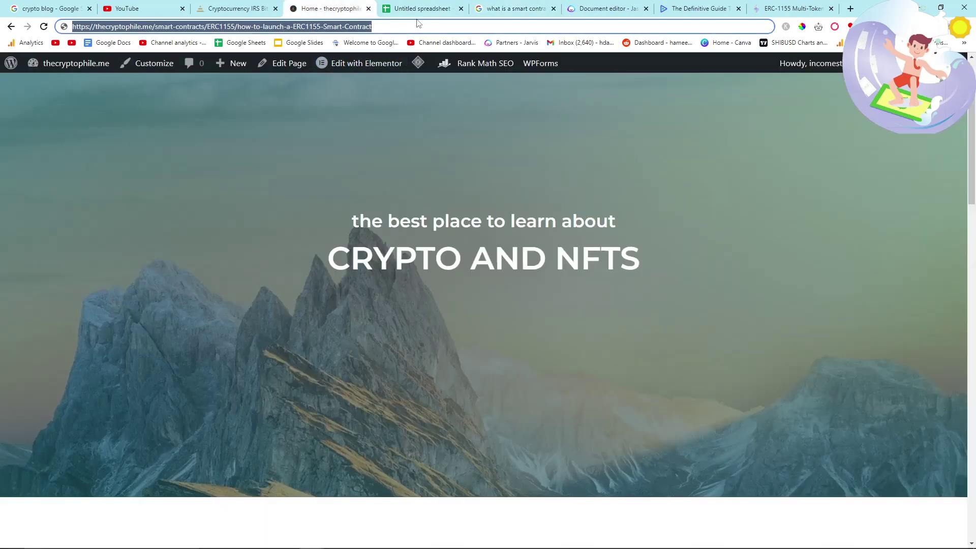
left_click_drag(372, 28, 160, 28)
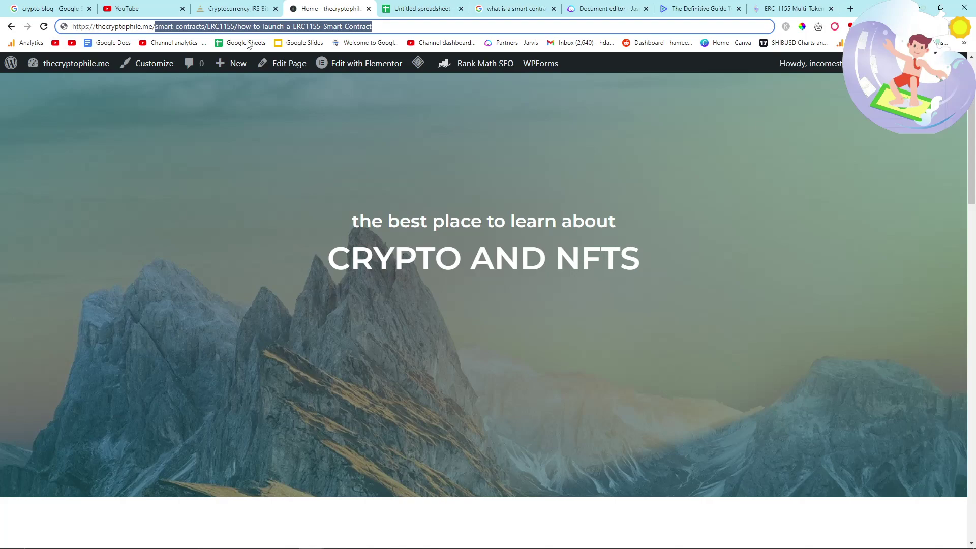
type("wp-admi")
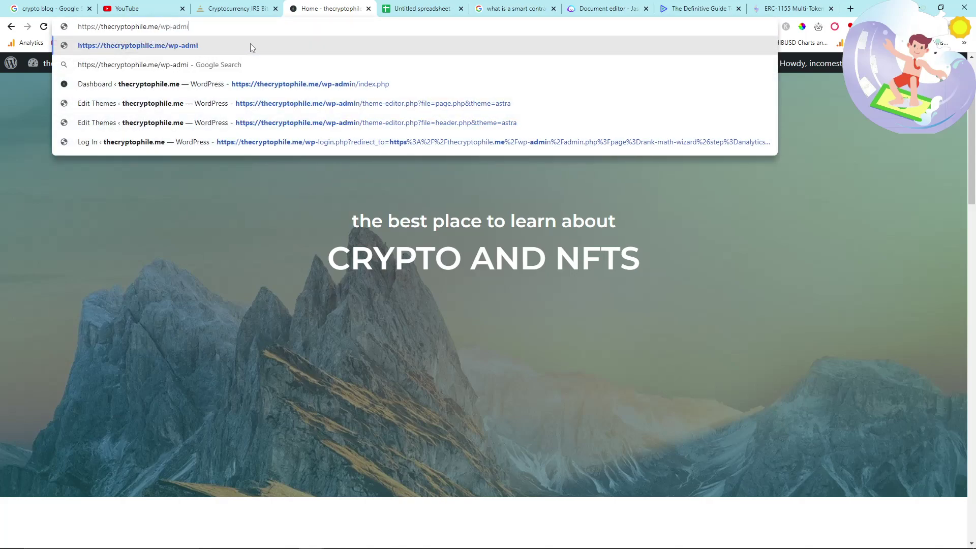
type("n")
key("Return")
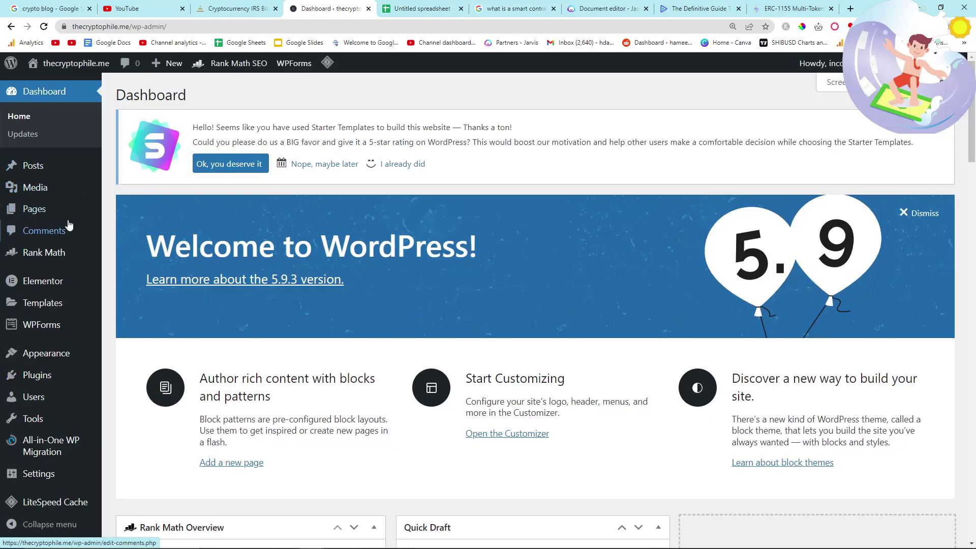
Create a new WordPress page and dismiss the block editor's welcome guide.
mouse_move(59, 216)
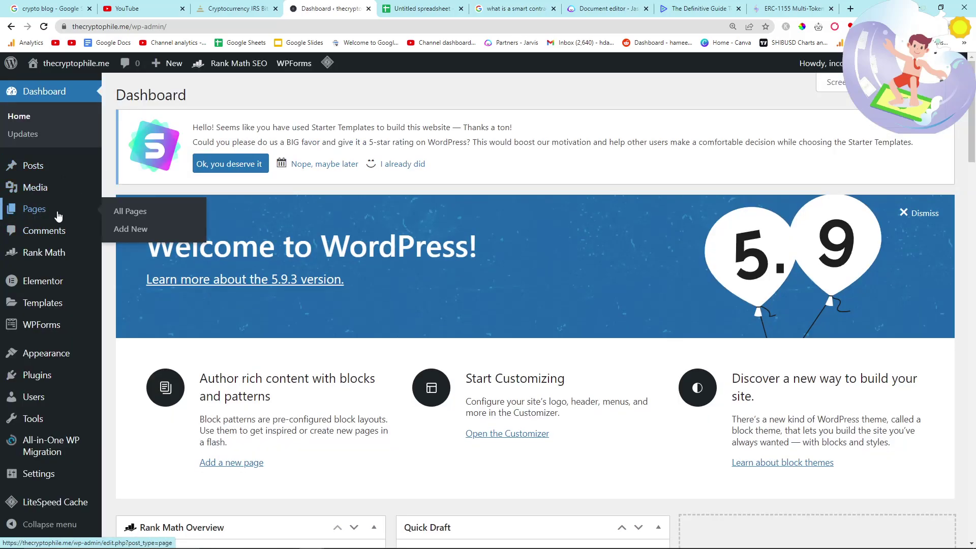
left_click(126, 228)
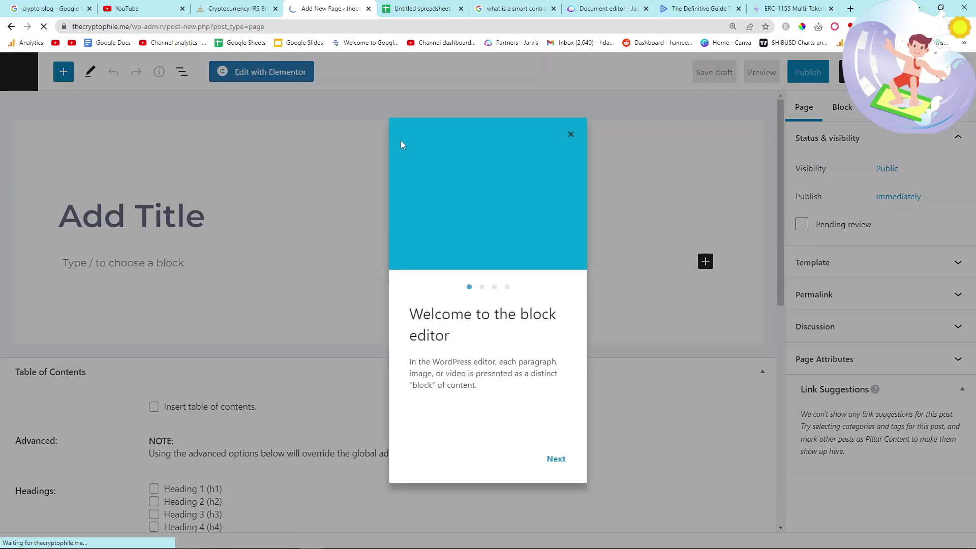
left_click(569, 134)
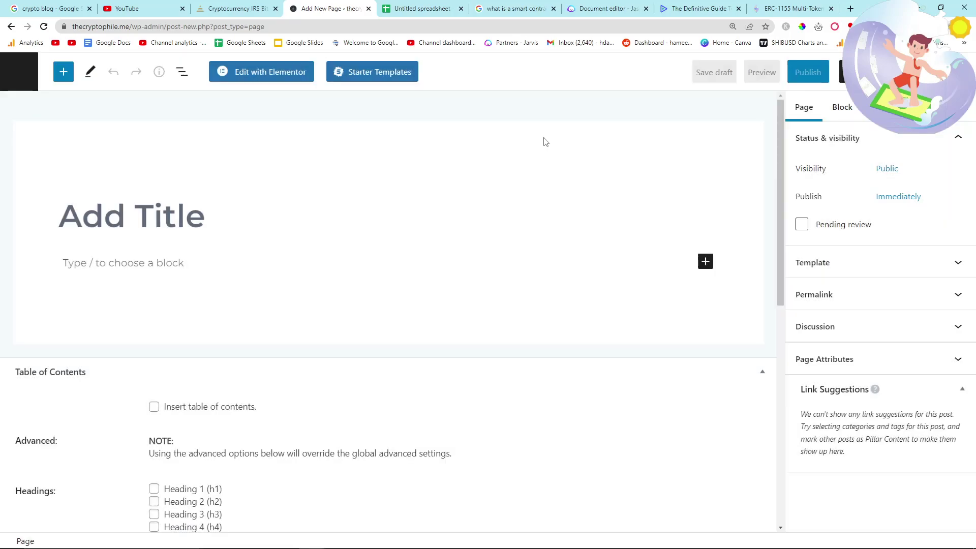
Copy the SMART CONTRACTS parent page name from the spreadsheet and enter it as the new page's title.
left_click(422, 8)
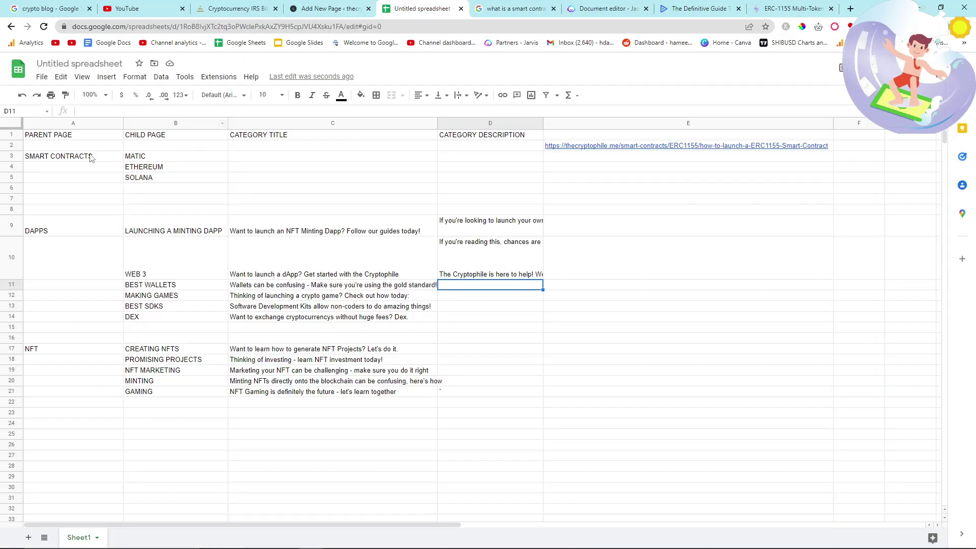
left_click(74, 159)
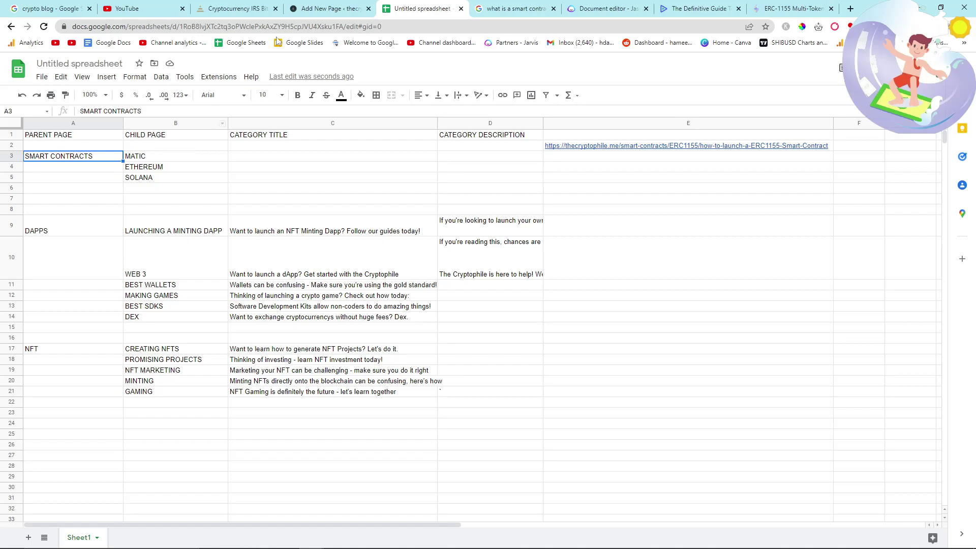
left_click(329, 9)
type("SMART CONTRACTS")
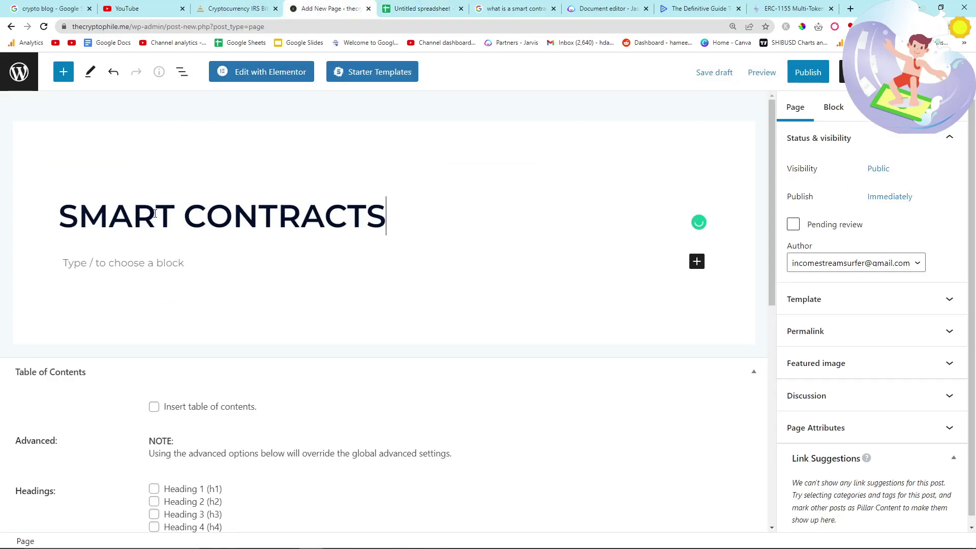
left_click(432, 7)
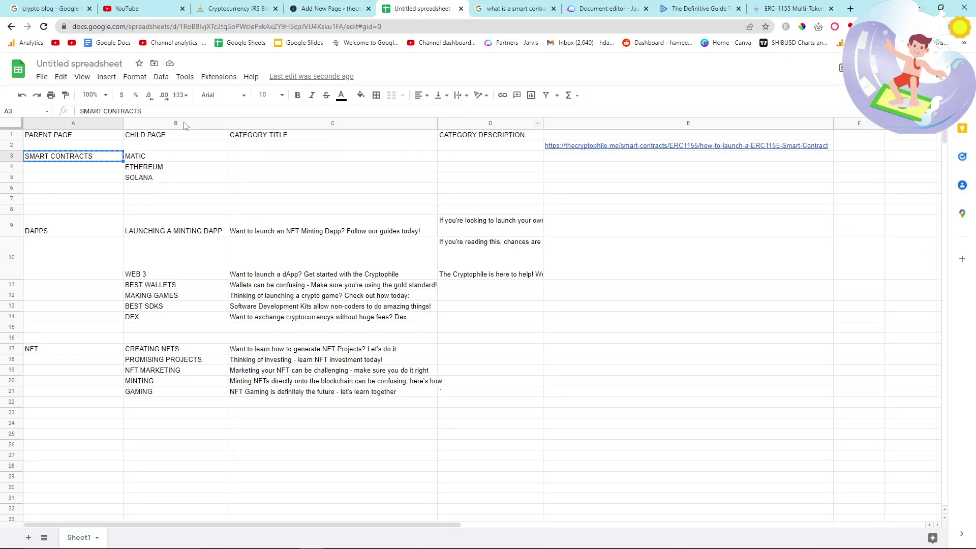
key("ctrl+shift+Tab")
key("ctrl+shift+Tab")
key("ctrl+Tab")
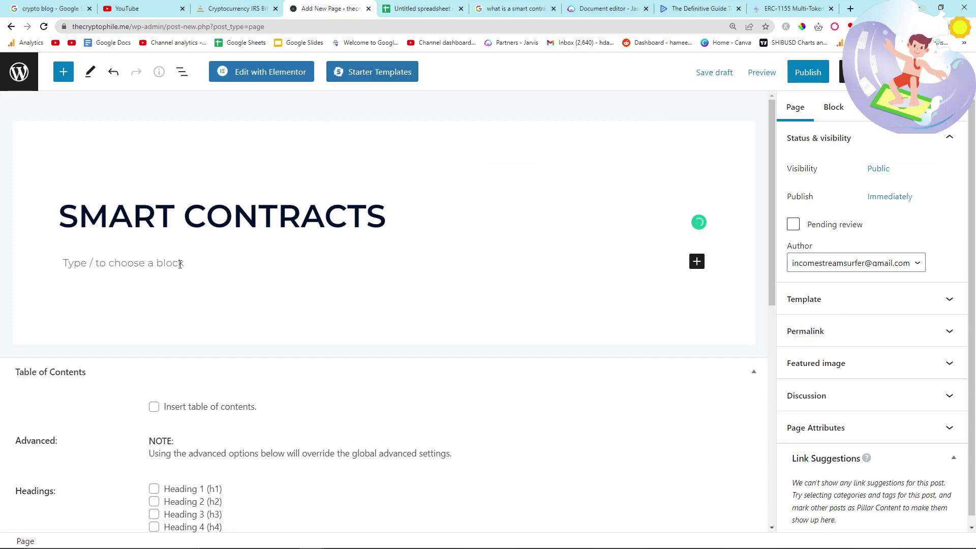
Publish the SMART CONTRACTS page with its body left empty.
left_click(180, 264)
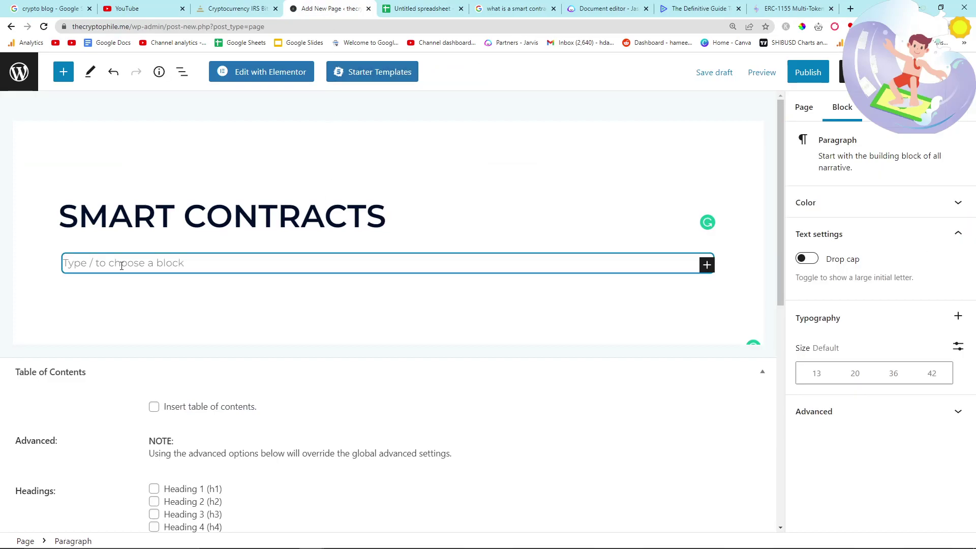
left_click(807, 72)
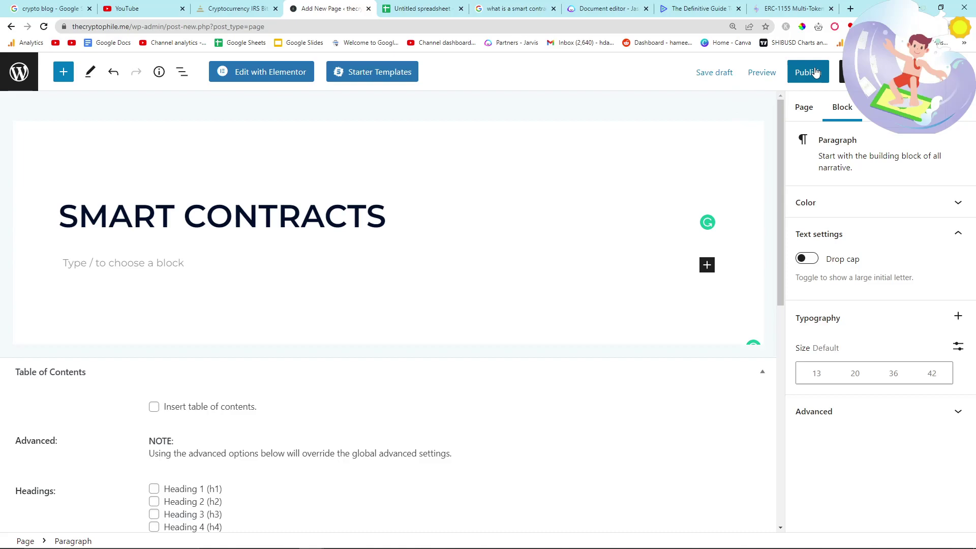
left_click(826, 72)
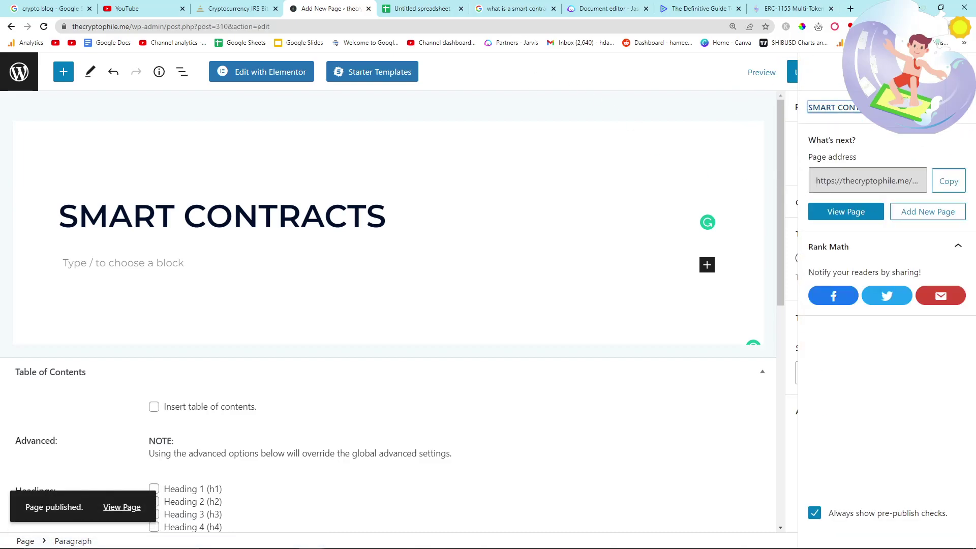
Close the finished publishing summary and copy the MATIC child page name from the spreadsheet.
left_click(963, 108)
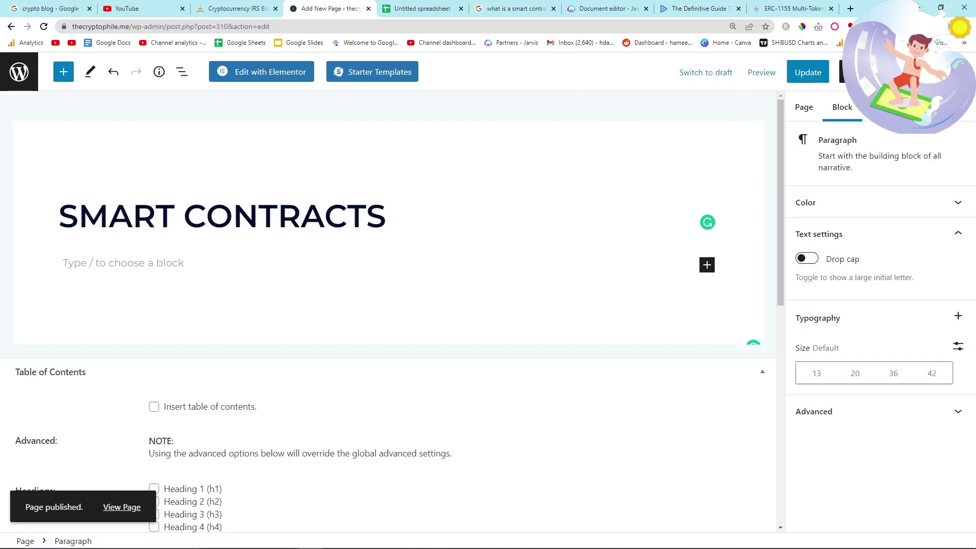
left_click(804, 107)
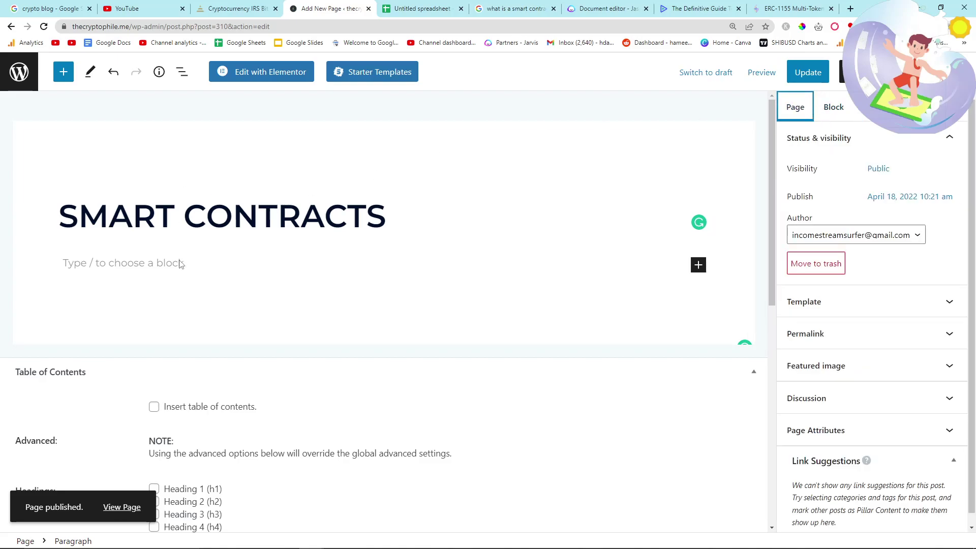
double_click(355, 210)
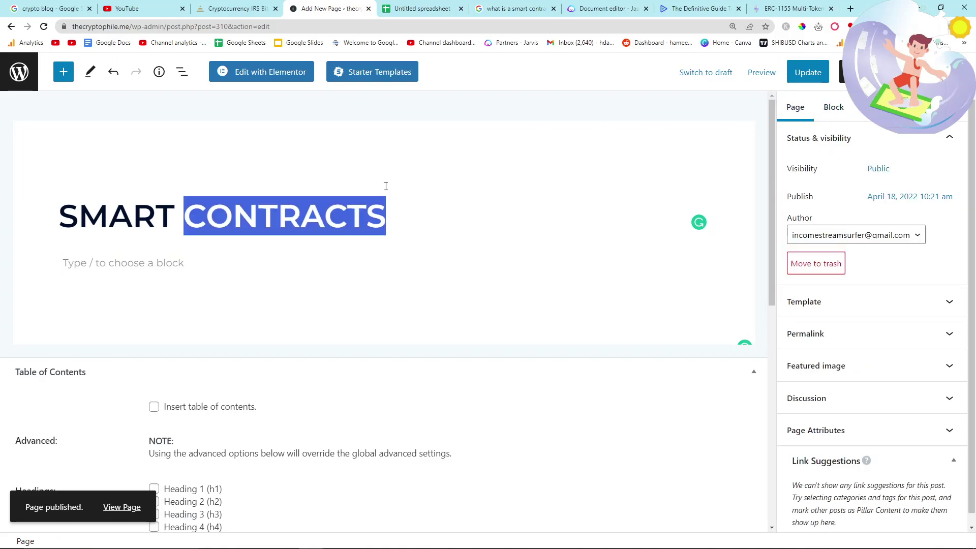
left_click(422, 9)
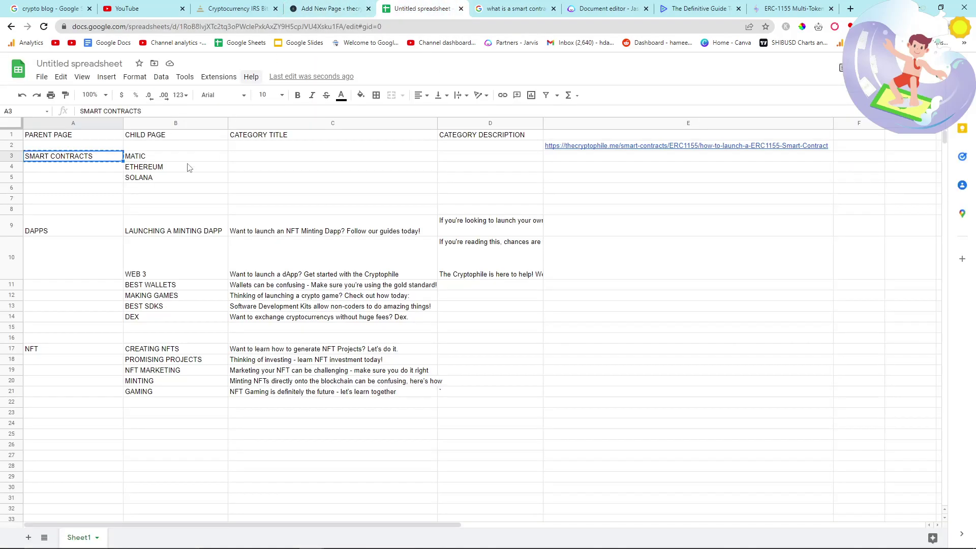
left_click(148, 158)
left_click(328, 9)
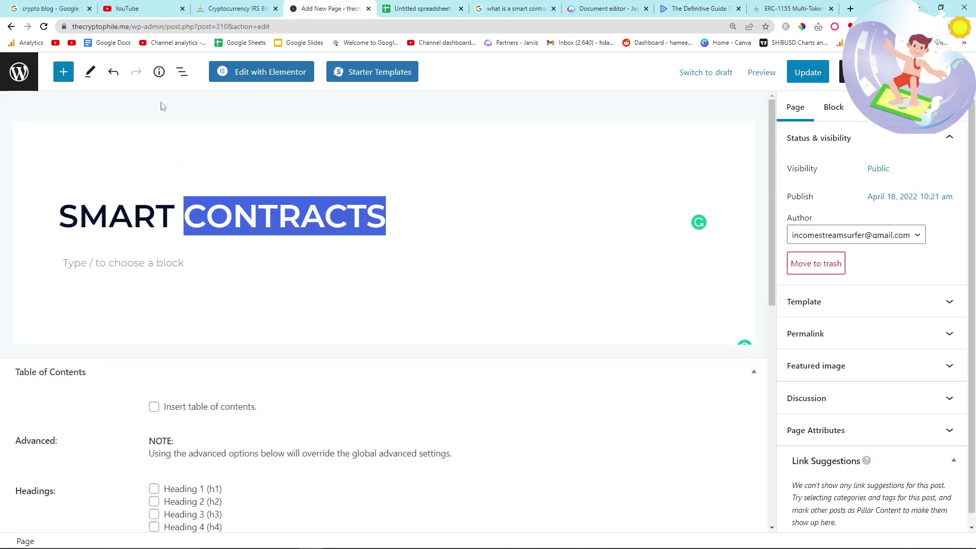
Create another new WordPress page from the page list and title it MATIC.
left_click(20, 73)
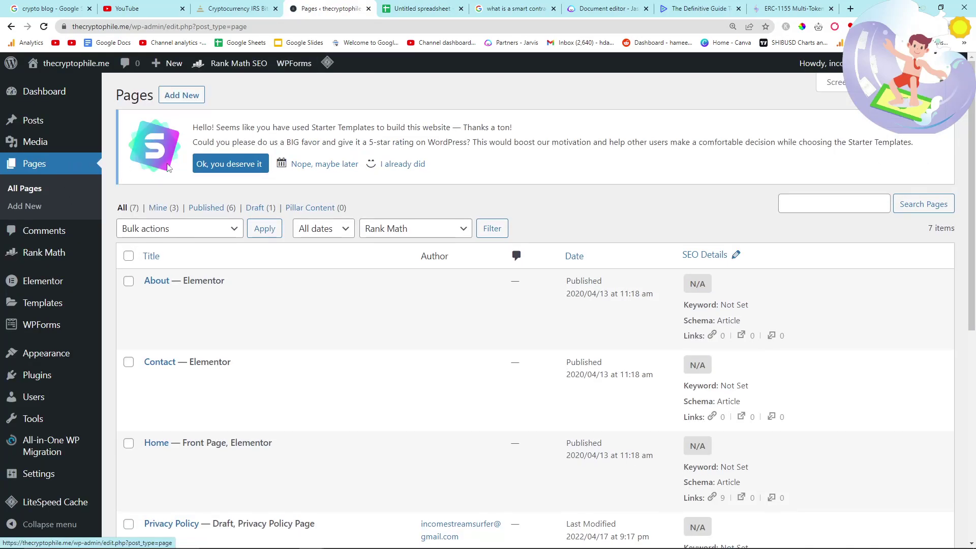
left_click(184, 95)
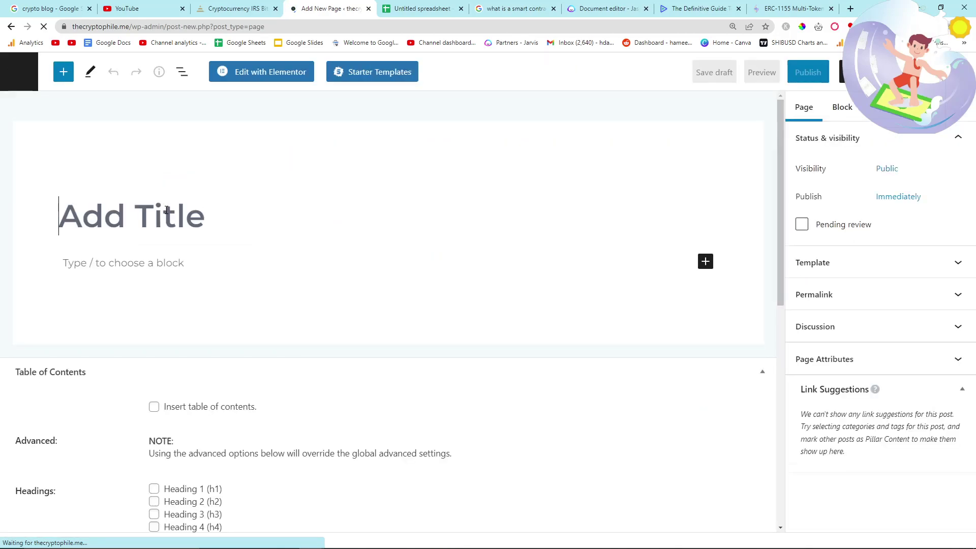
type("MATIC")
Write the body text "Writing smart contracts for Matic and Ethereum are slightly different - learn how to write Matic Smart Contracts today!".
left_click(122, 259)
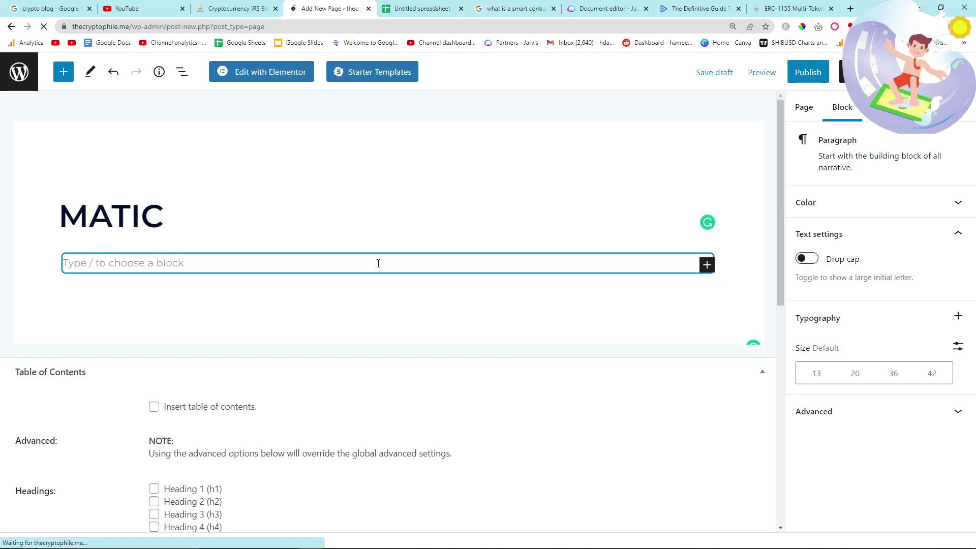
type("Writing smart contr")
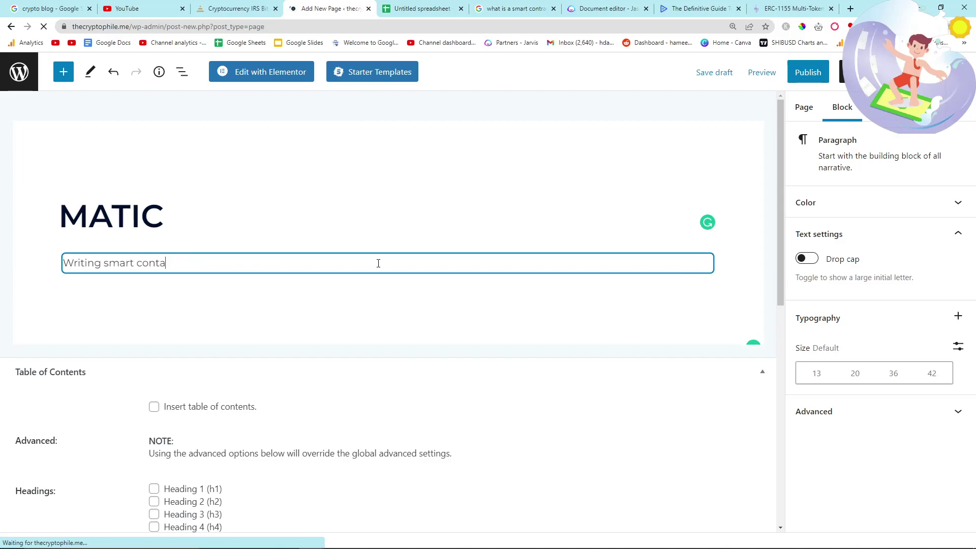
type("acts for Matic and Ethereum are slightly differe")
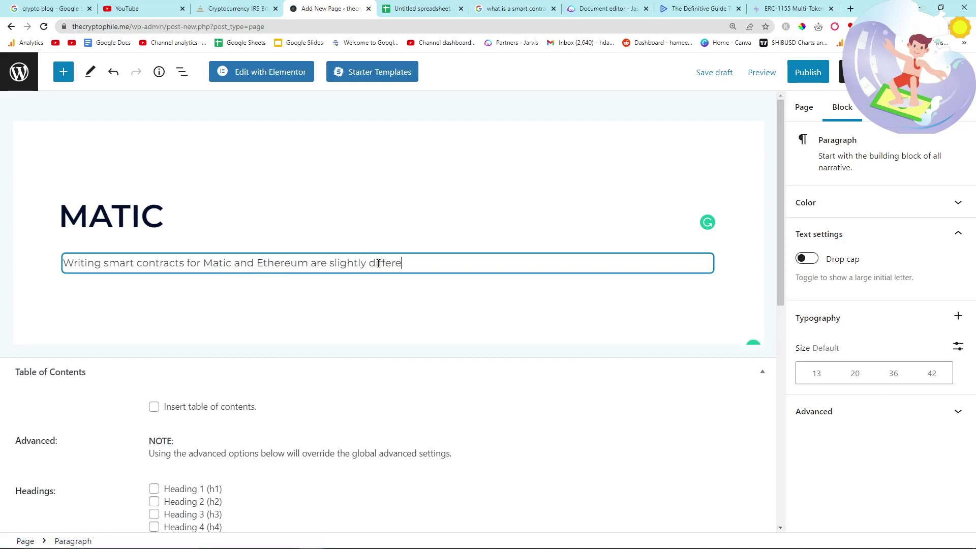
type("nt - learn how to write Matic Smart C")
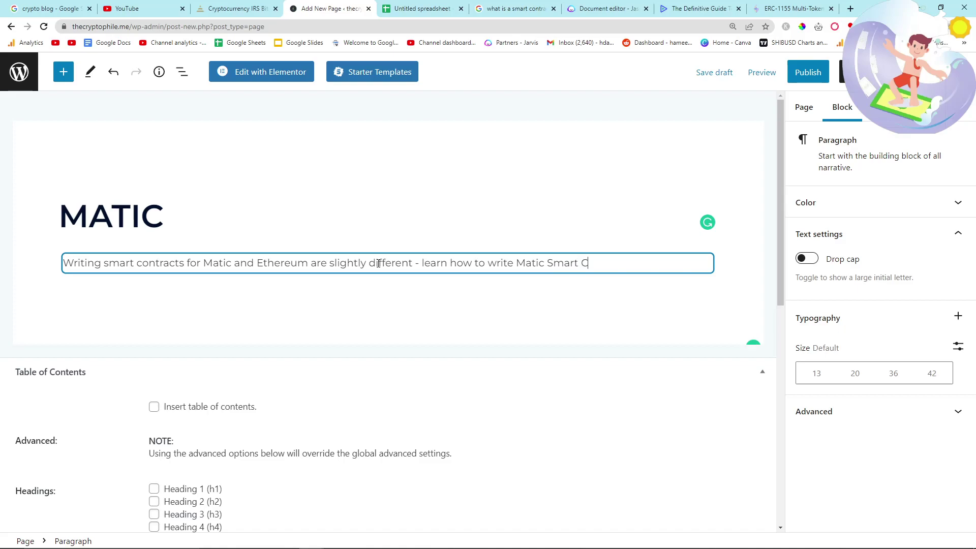
type("ontracts today!")
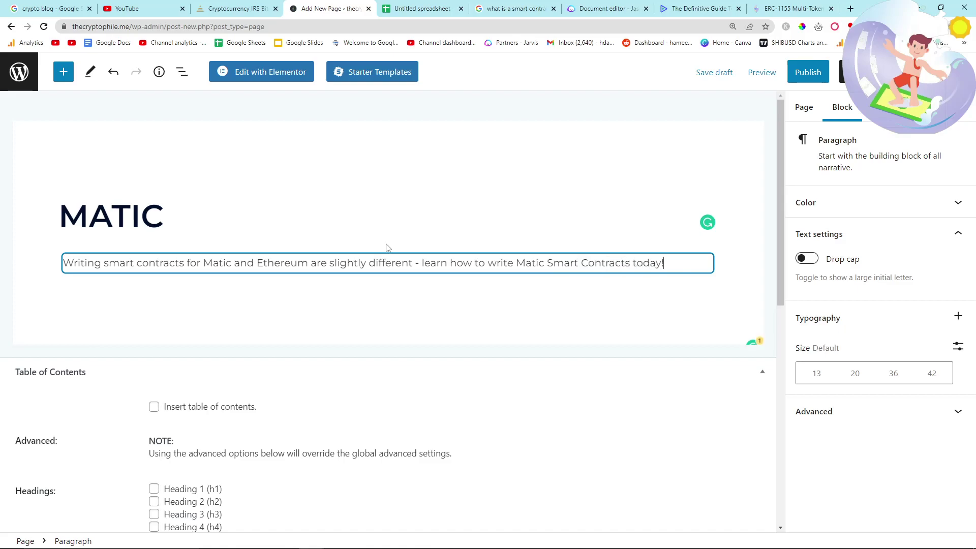
Check the MATIC page's permalink and assign SMART CONTRACTS as its parent page.
left_click(626, 180)
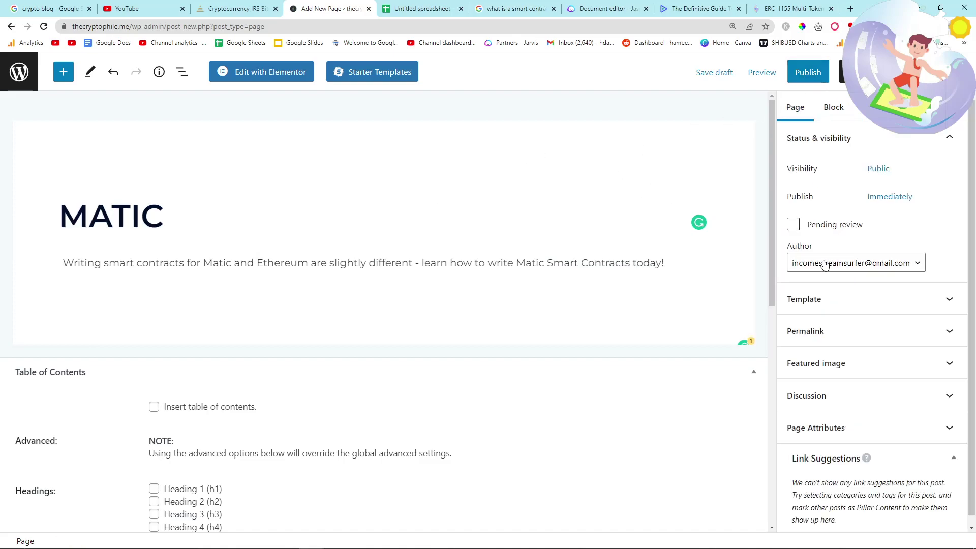
scroll(845, 270, "down", 1)
left_click(823, 329)
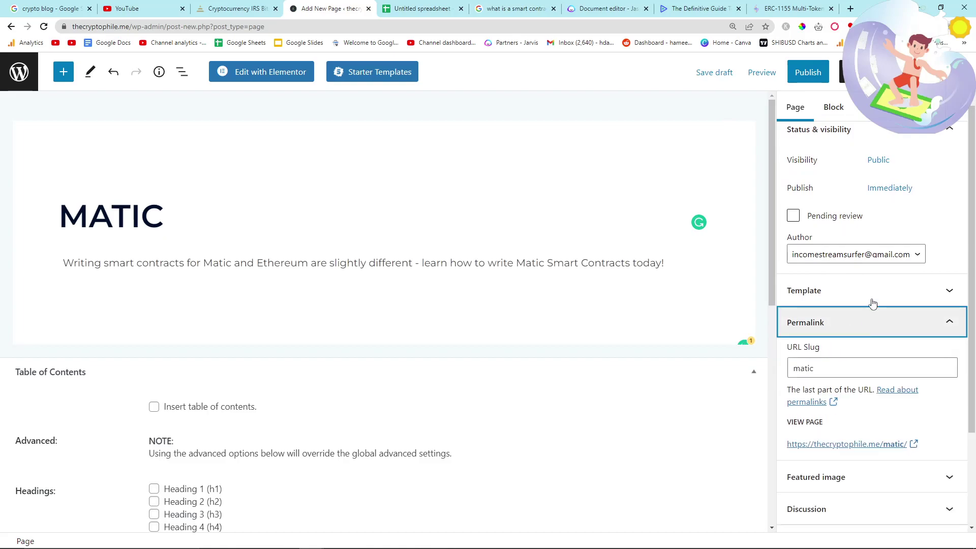
scroll(869, 303, "down", 2)
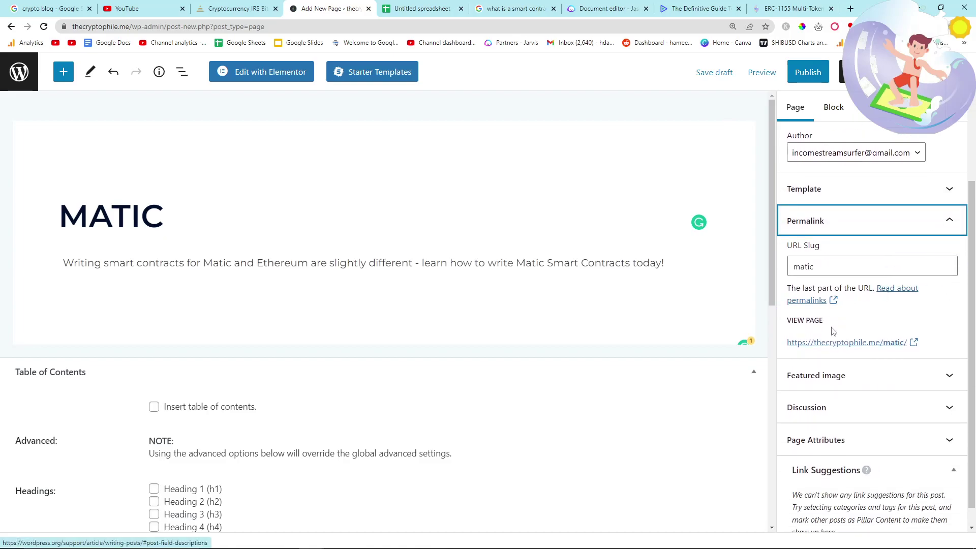
scroll(896, 325, "down", 1)
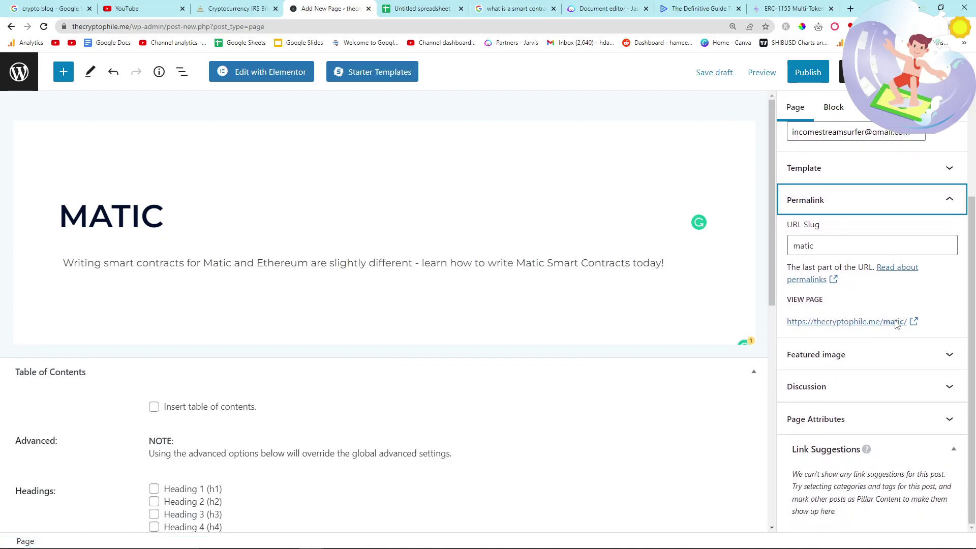
left_click(861, 421)
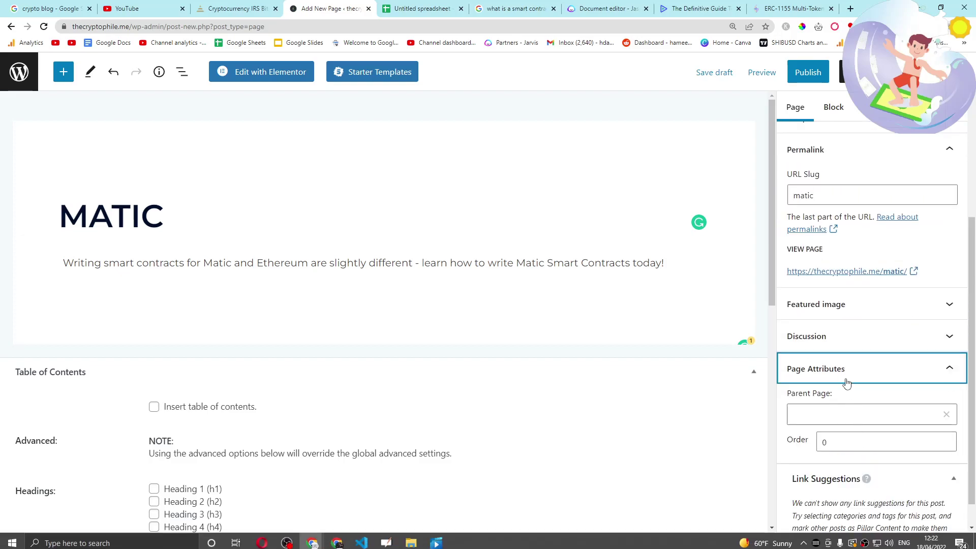
scroll(828, 382, "down", 1)
left_click(798, 387)
scroll(815, 386, "down", 3)
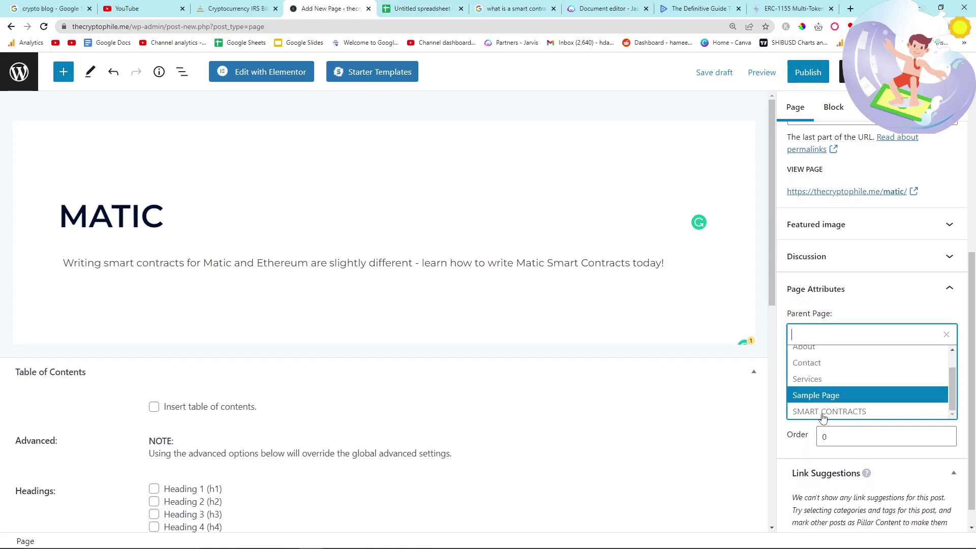
left_click(826, 412)
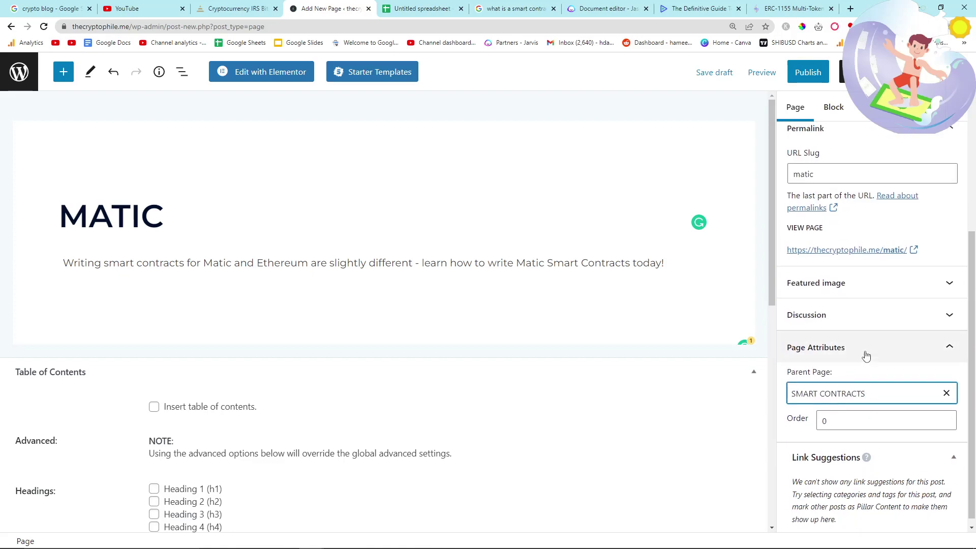
Publish the MATIC child page with public visibility.
scroll(864, 355, "up", 4)
left_click(799, 80)
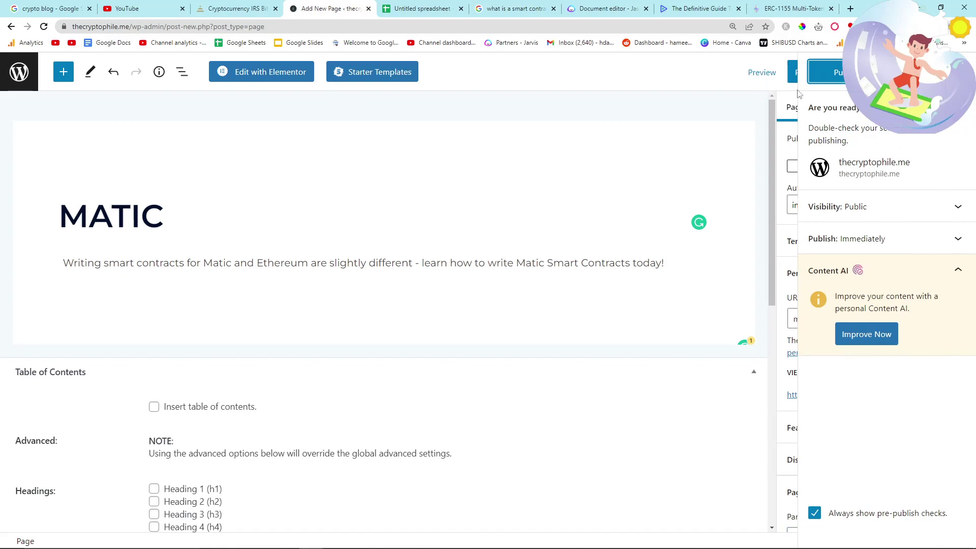
left_click(826, 72)
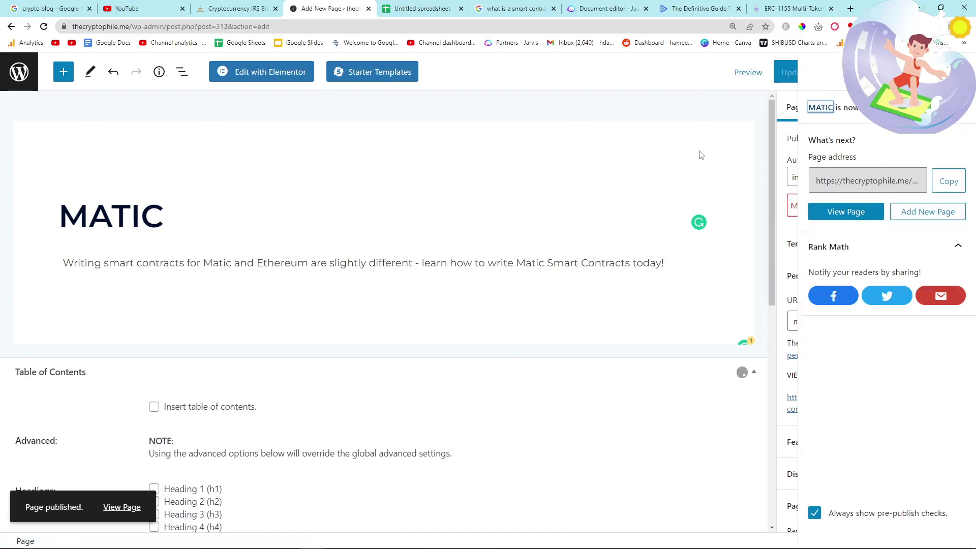
Open the live MATIC page and examine its nested URL, heading and description text.
left_click(128, 507)
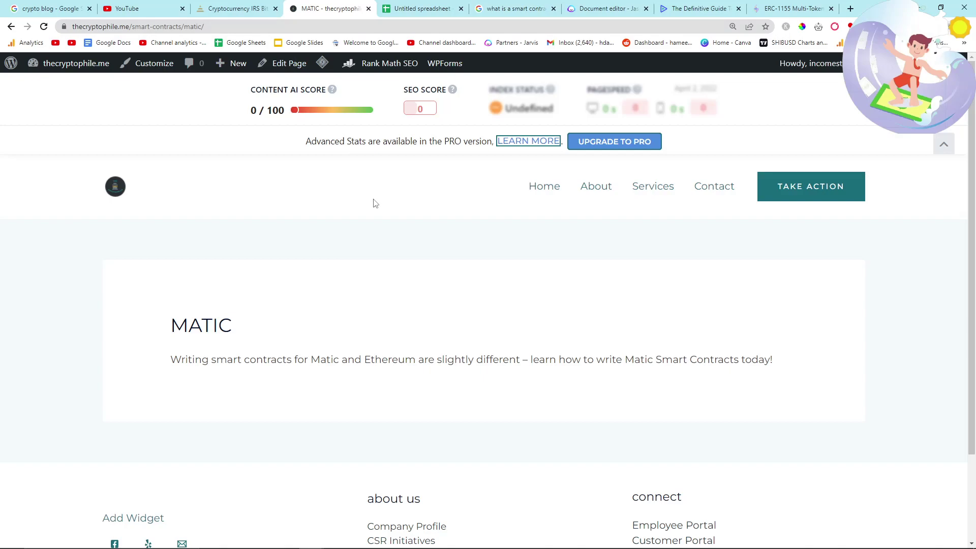
scroll(373, 213, "down", 1)
left_click_drag(777, 303, 174, 324)
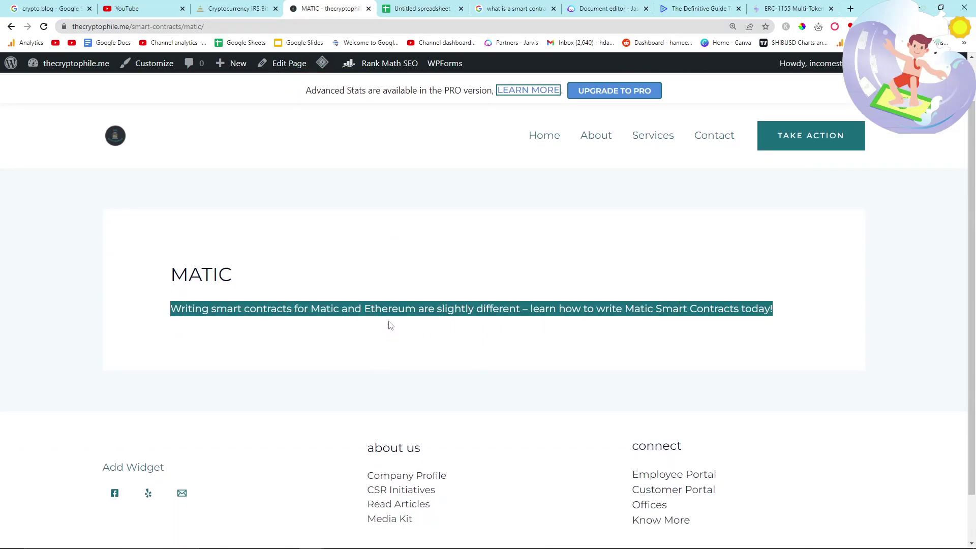
scroll(315, 290, "down", 1)
left_click(180, 284)
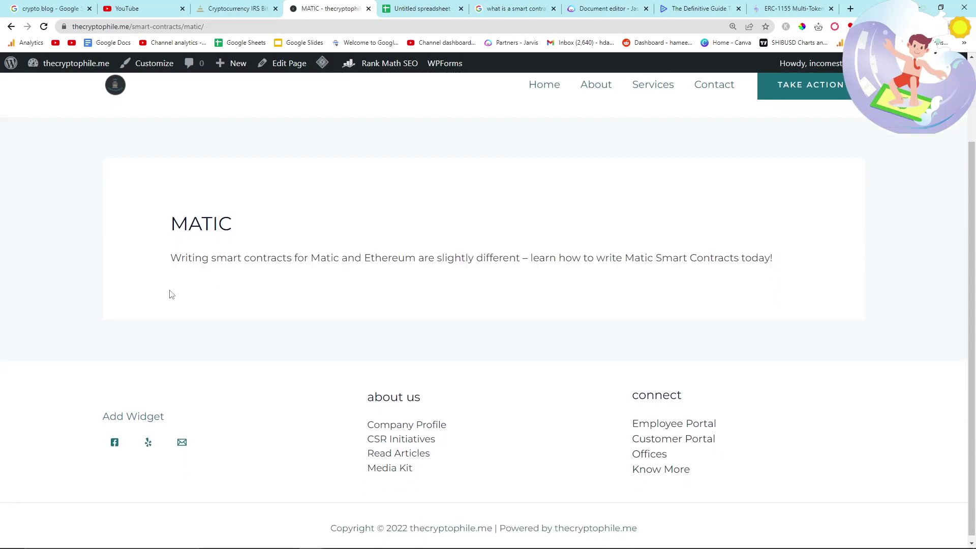
left_click_drag(174, 295, 828, 337)
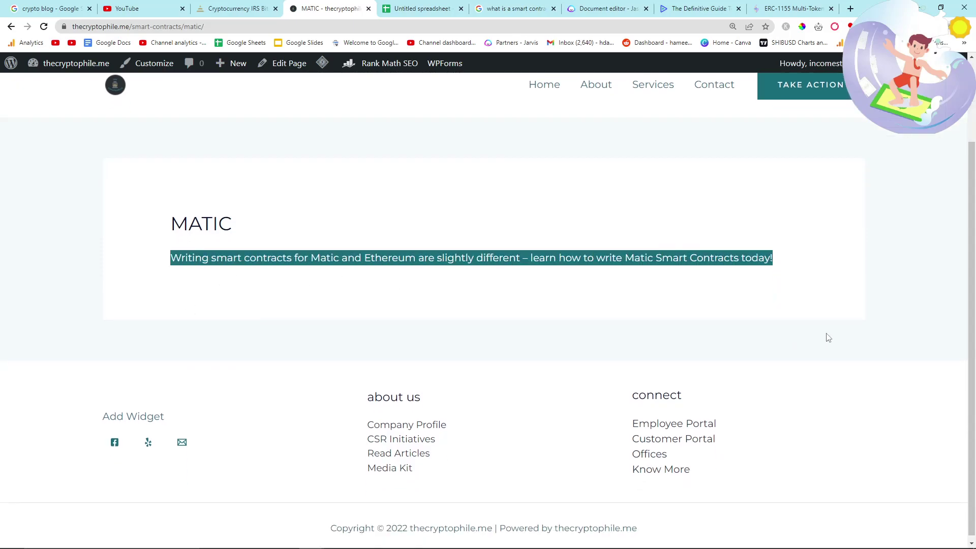
left_click(726, 329)
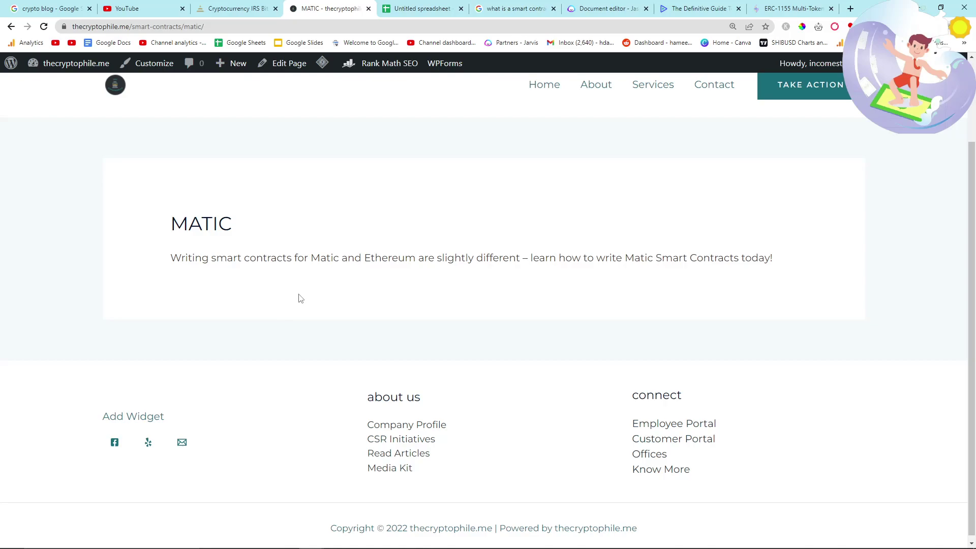
scroll(300, 298, "up", 2)
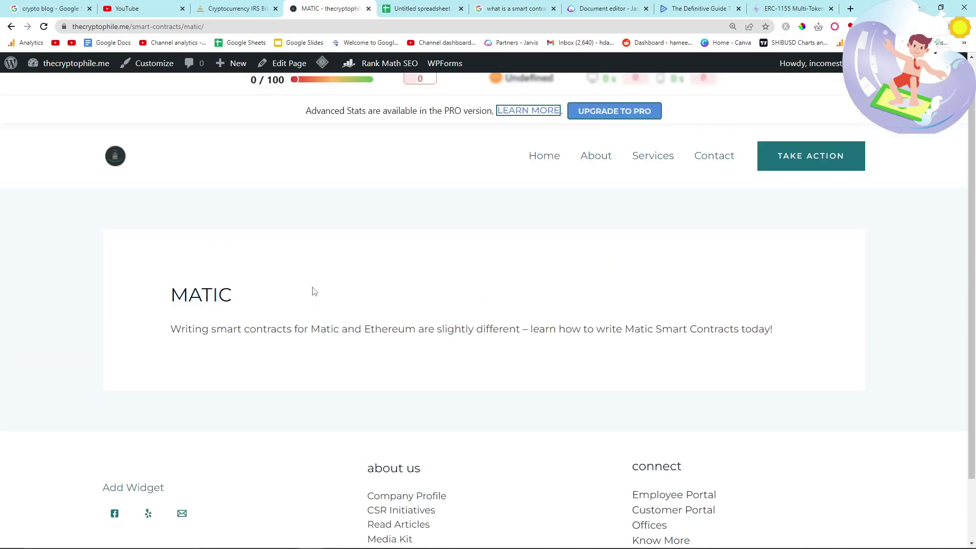
scroll(319, 260, "down", 2)
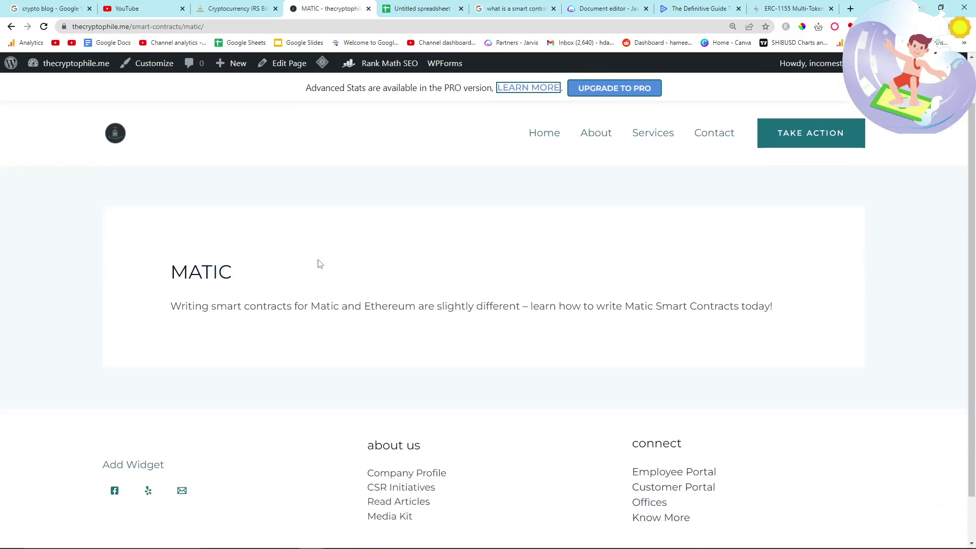
scroll(335, 264, "up", 2)
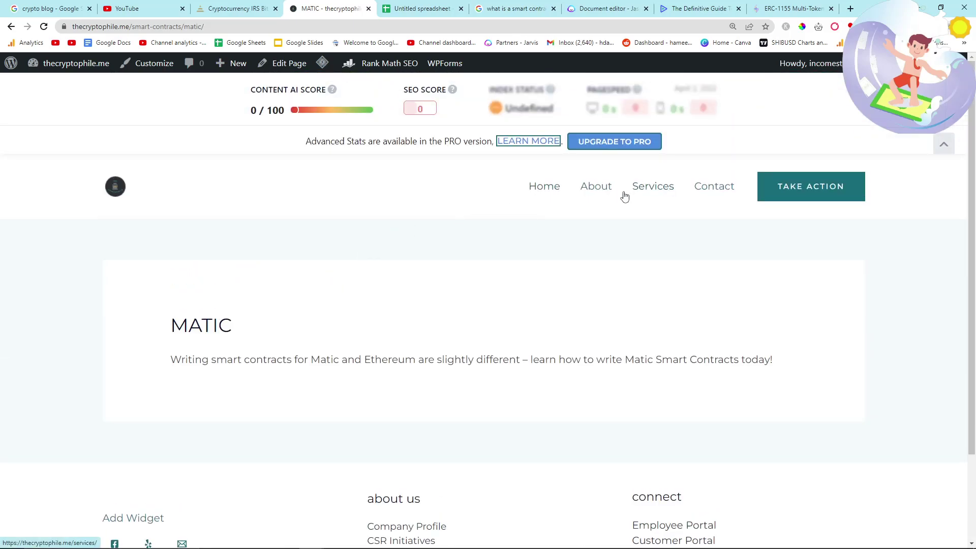
Open the site's home page and look through its sections down to the footer and back.
left_click(545, 187)
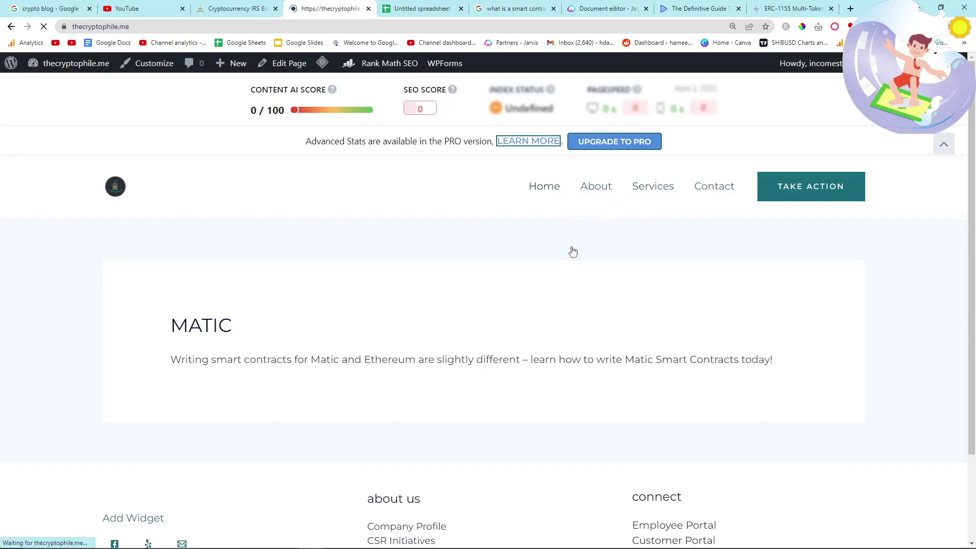
scroll(595, 249, "down", 4)
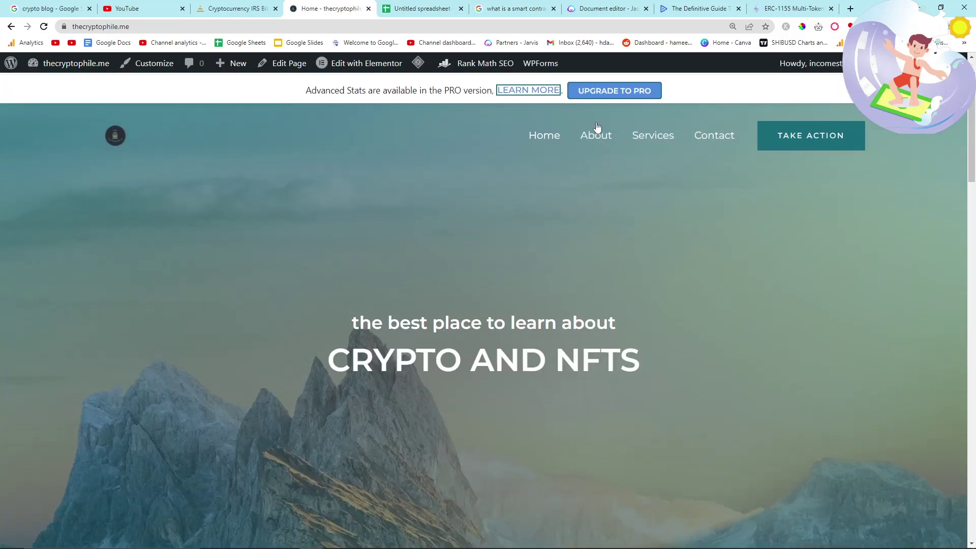
scroll(626, 224, "down", 20)
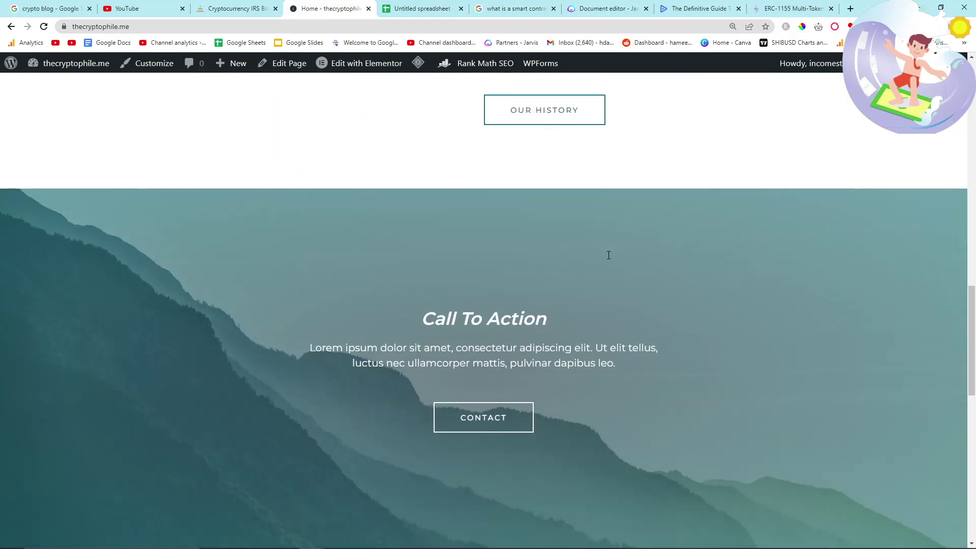
scroll(608, 255, "down", 9)
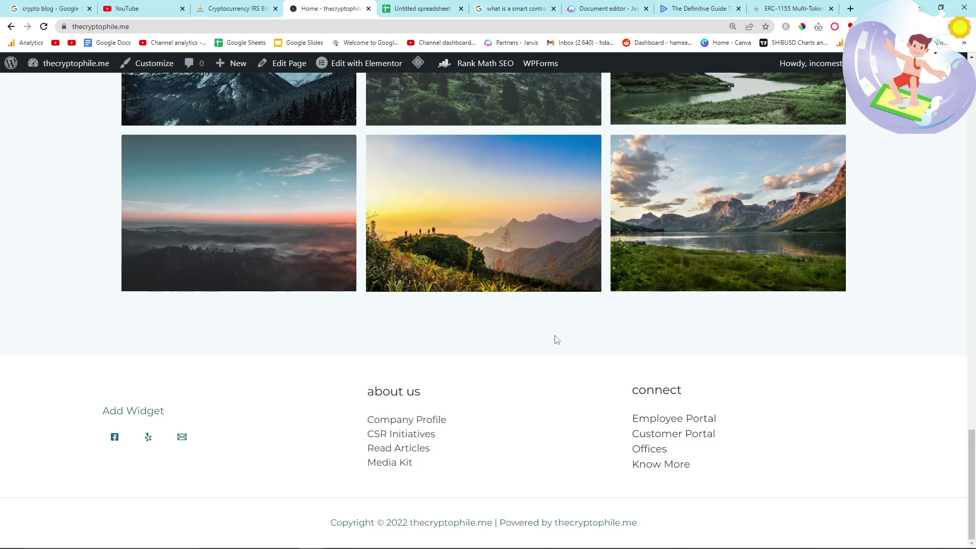
scroll(529, 331, "up", 7)
scroll(459, 321, "up", 12)
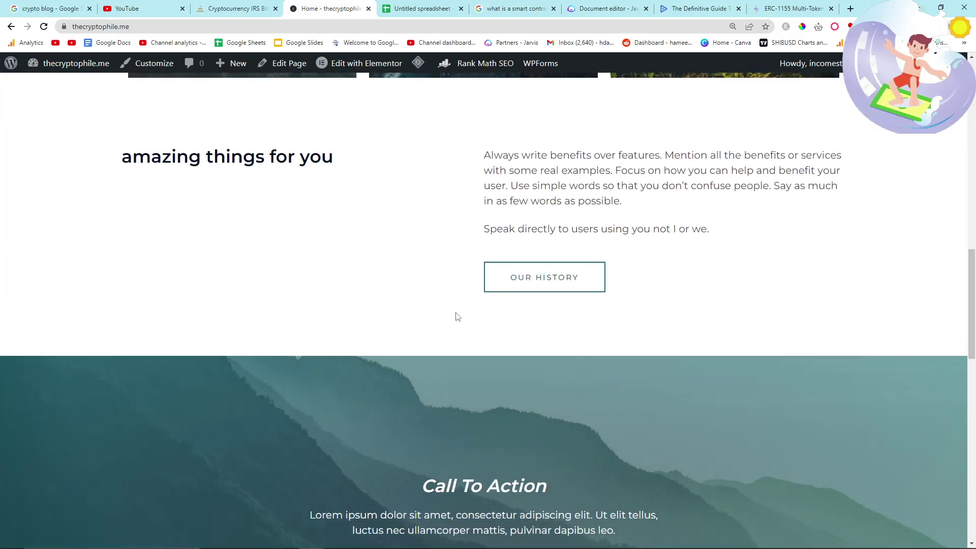